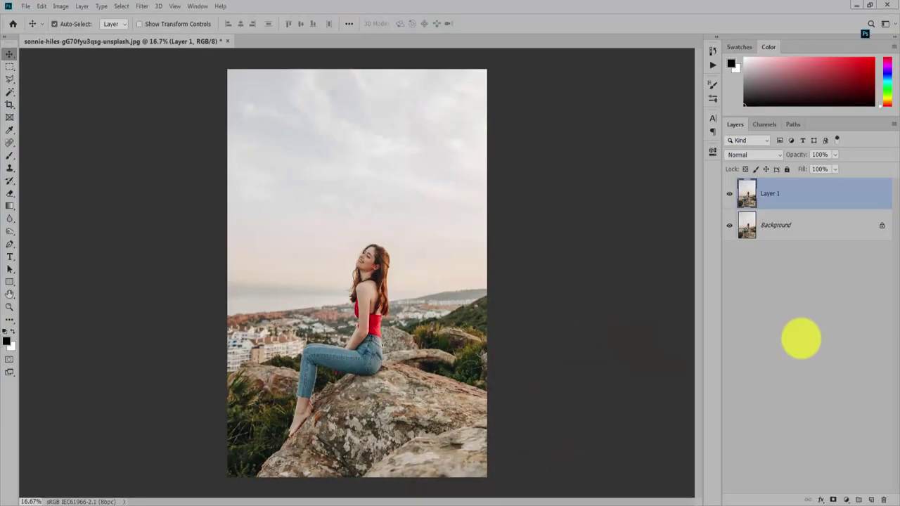
Open the Camera Raw filter on Layer 1 with Ctrl+Shift+A
{"action": "key", "text": "ctrl+shift+a"}
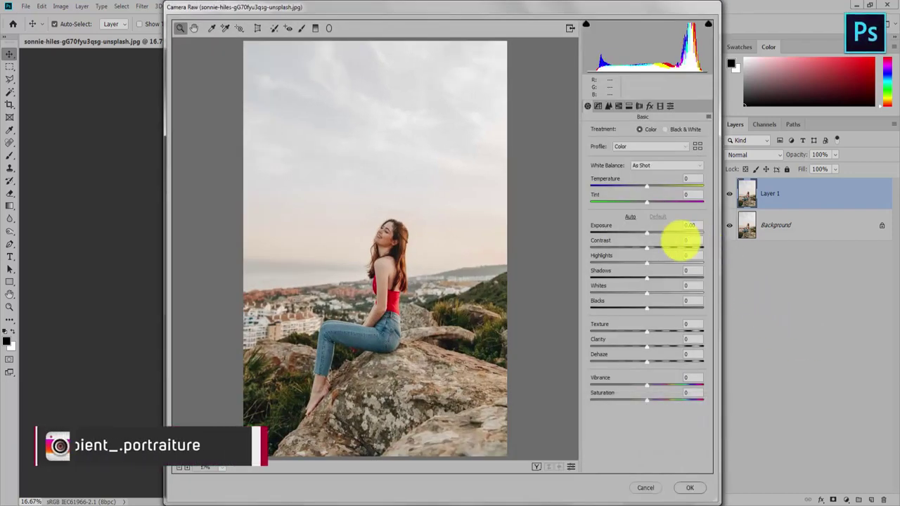
Set Basic tones: Contrast +18, Highlights +1, Shadows -21, Whites +3, Blacks +8, Texture +12
{"action": "mouse_move", "coordinate": [649, 233]}
{"action": "left_mouse_down"}
{"action": "mouse_move", "coordinate": [656, 247]}
{"action": "mouse_move", "coordinate": [628, 264]}
{"action": "mouse_move", "coordinate": [653, 263]}
{"action": "mouse_move", "coordinate": [637, 279]}
{"action": "mouse_move", "coordinate": [661, 294]}
{"action": "mouse_move", "coordinate": [647, 298]}
{"action": "left_mouse_up"}
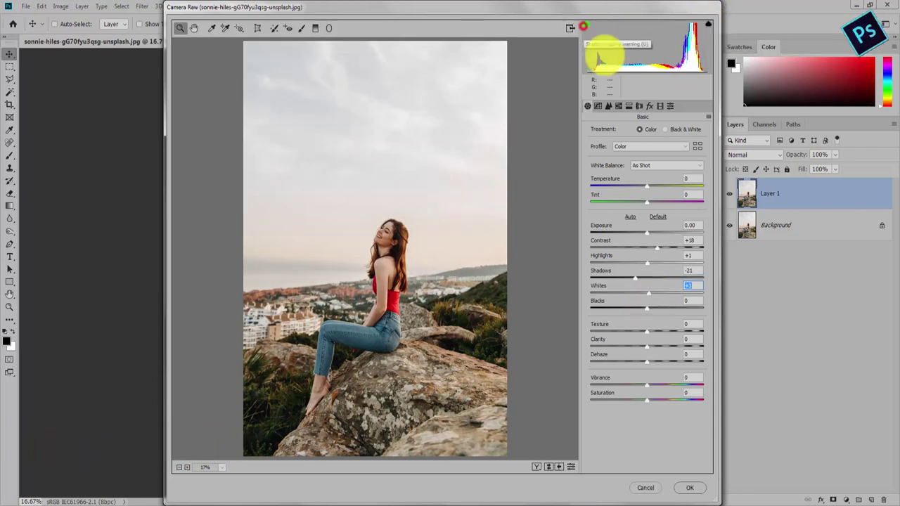
{"action": "left_click_drag", "start_coordinate": [644, 306], "coordinate": [650, 308]}
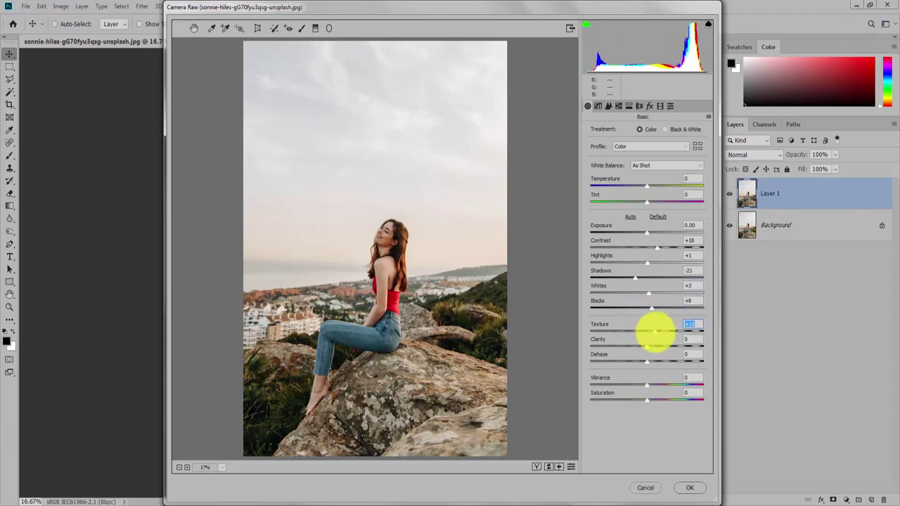
In the Detail panel, set Sharpening Amount 17, Masking 29, Color noise 20, slight Luminance
{"action": "left_click", "coordinate": [608, 105]}
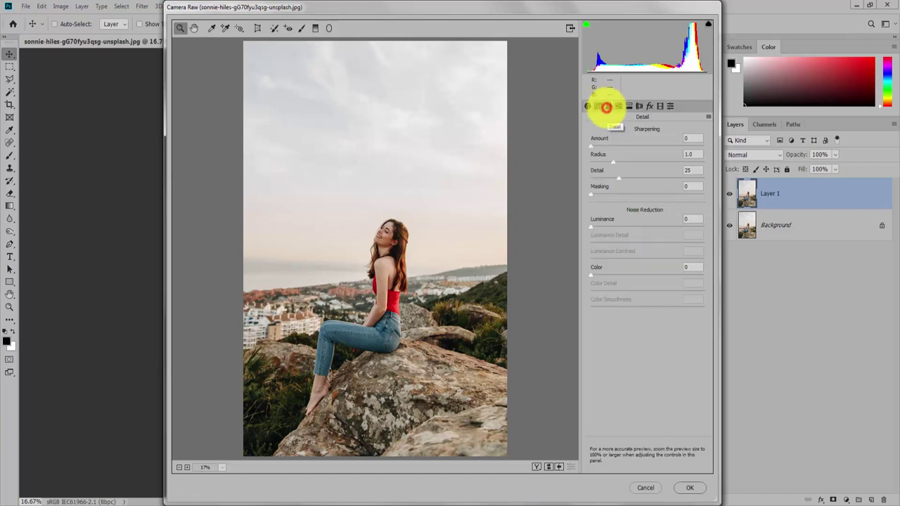
{"action": "left_click", "coordinate": [592, 145]}
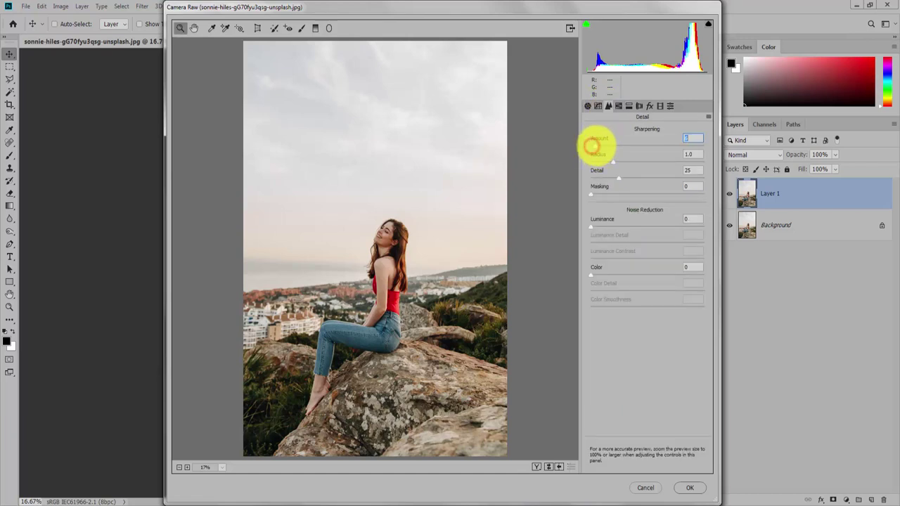
{"action": "left_click_drag", "start_coordinate": [592, 146], "coordinate": [606, 146]}
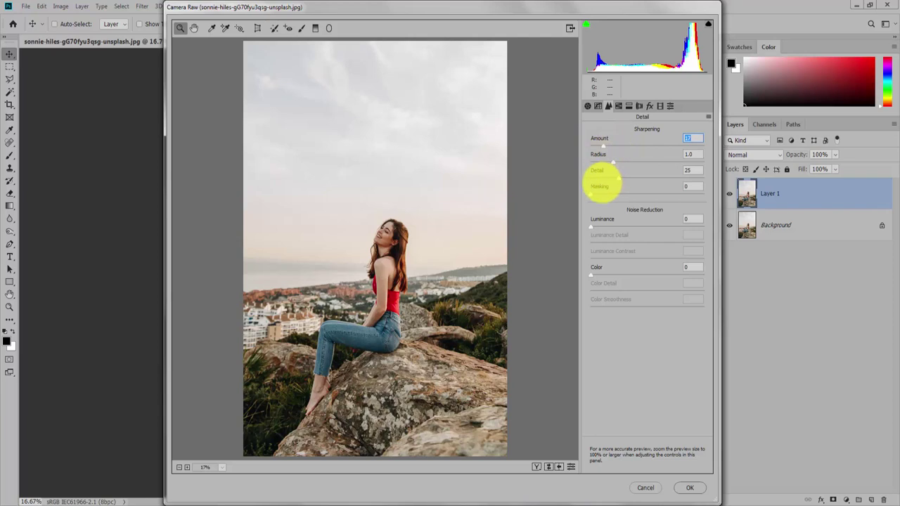
{"action": "left_click_drag", "start_coordinate": [593, 193], "coordinate": [633, 191]}
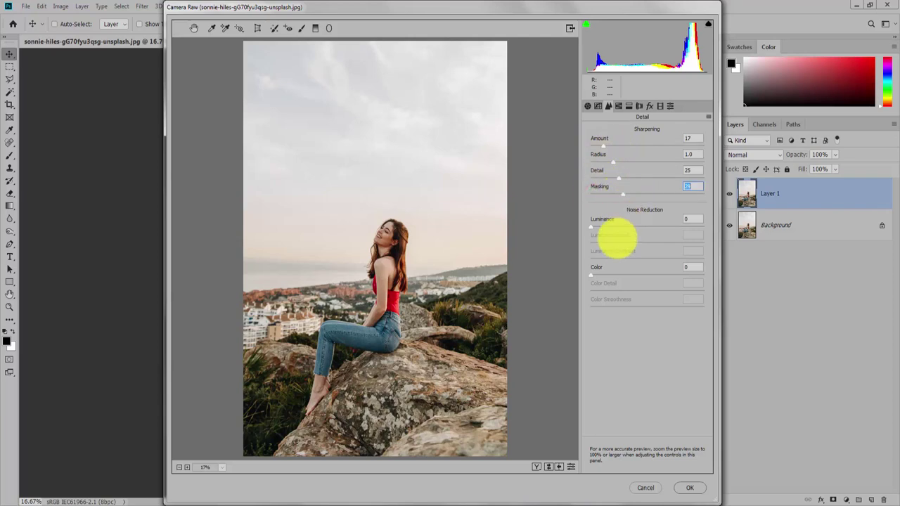
{"action": "left_click_drag", "start_coordinate": [593, 275], "coordinate": [598, 276]}
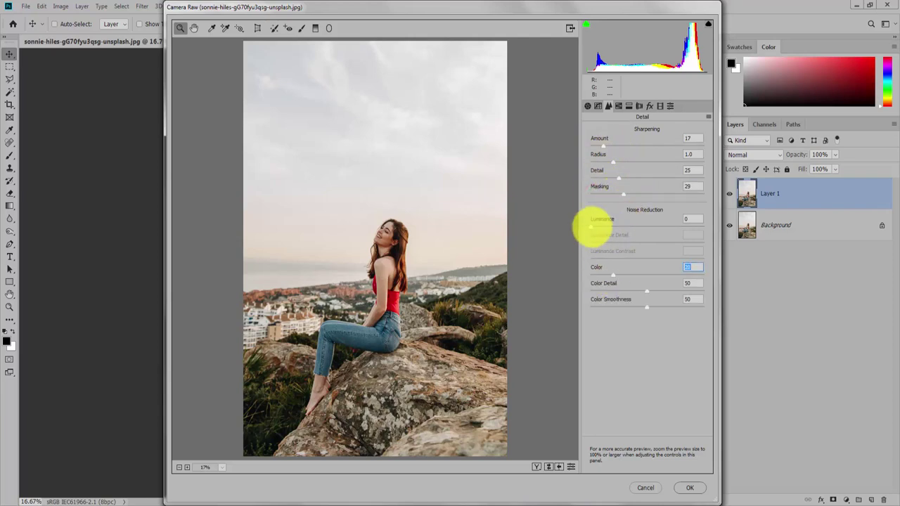
{"action": "left_click_drag", "start_coordinate": [593, 226], "coordinate": [600, 227]}
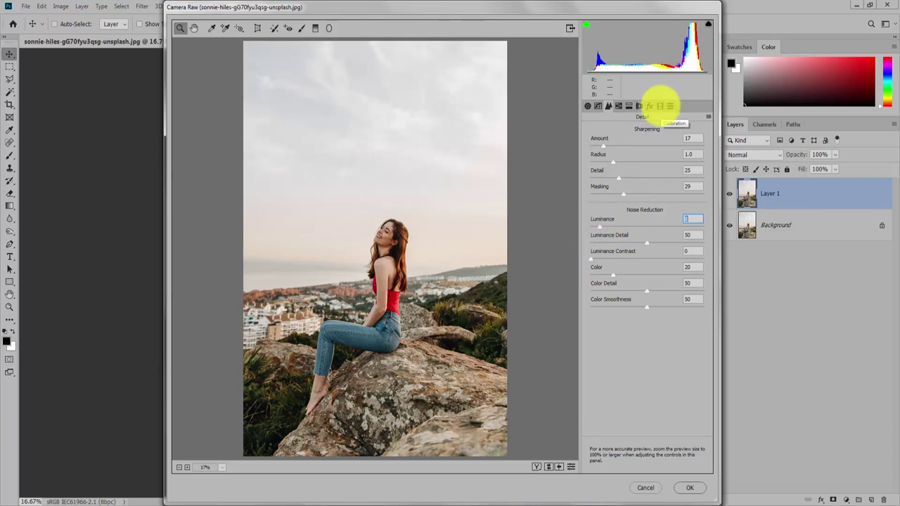
In Calibration, set Red Primary Hue to +100 and Blue Primary Hue to -100
{"action": "left_click", "coordinate": [660, 105]}
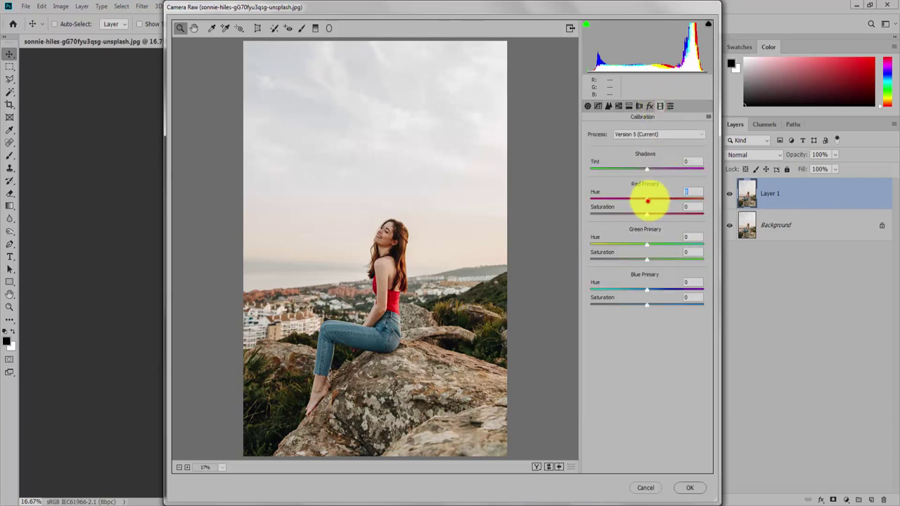
{"action": "left_click", "coordinate": [647, 200]}
{"action": "left_click_drag", "start_coordinate": [647, 243], "coordinate": [707, 246]}
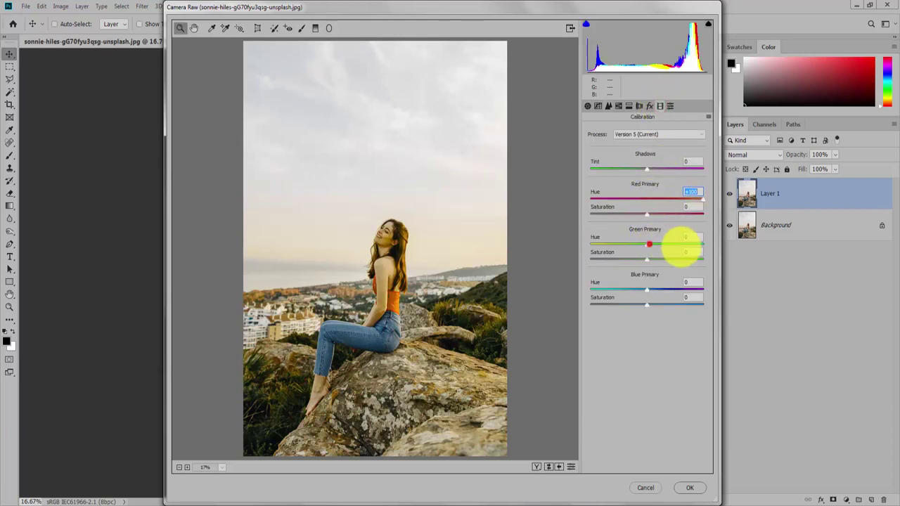
{"action": "left_click_drag", "start_coordinate": [619, 288], "coordinate": [591, 288]}
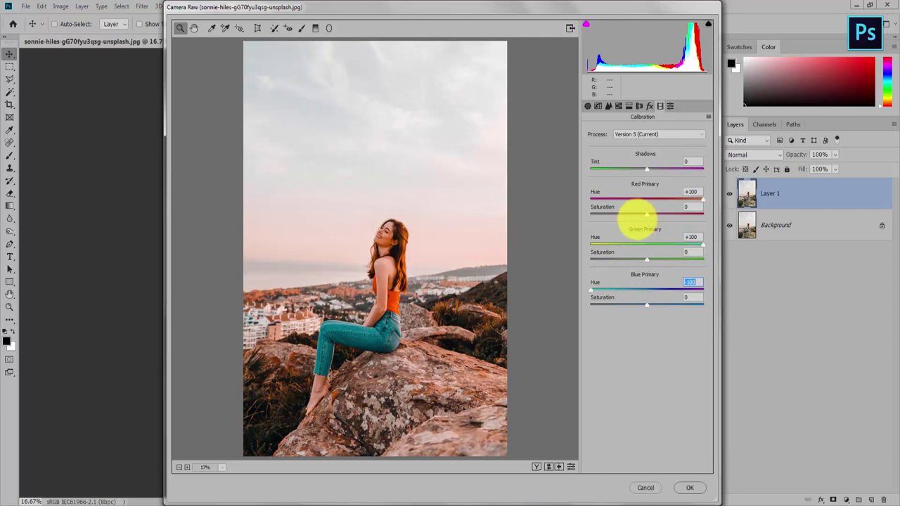
Set primary saturations: Red -18, Green -13, Blue +15
{"action": "left_click", "coordinate": [638, 214]}
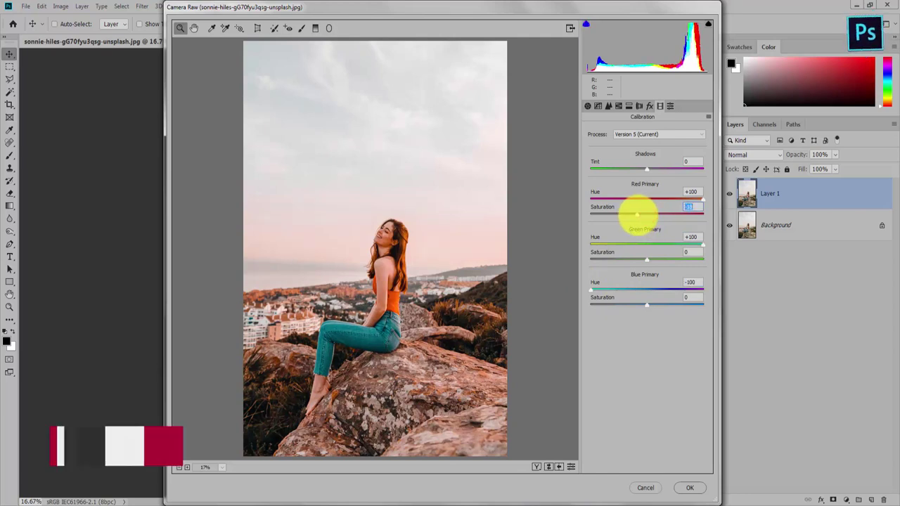
{"action": "left_click", "coordinate": [645, 261]}
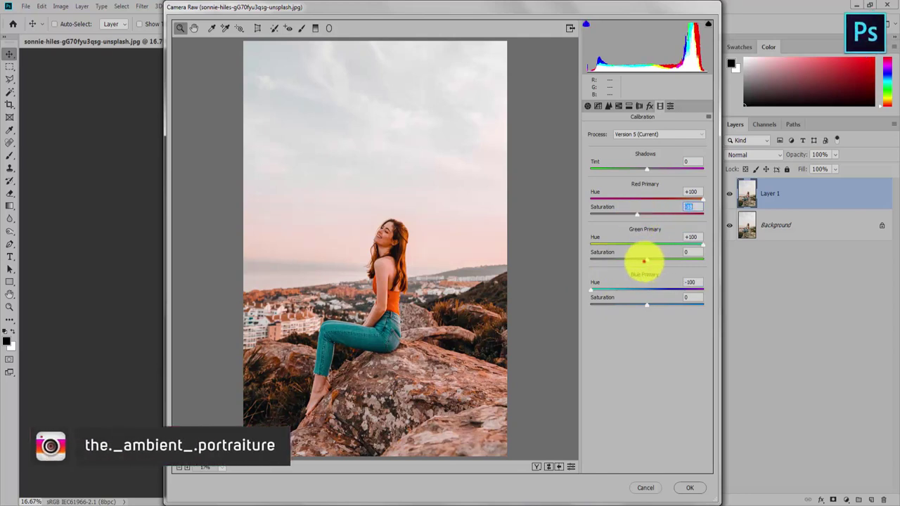
{"action": "left_click_drag", "start_coordinate": [645, 260], "coordinate": [636, 260]}
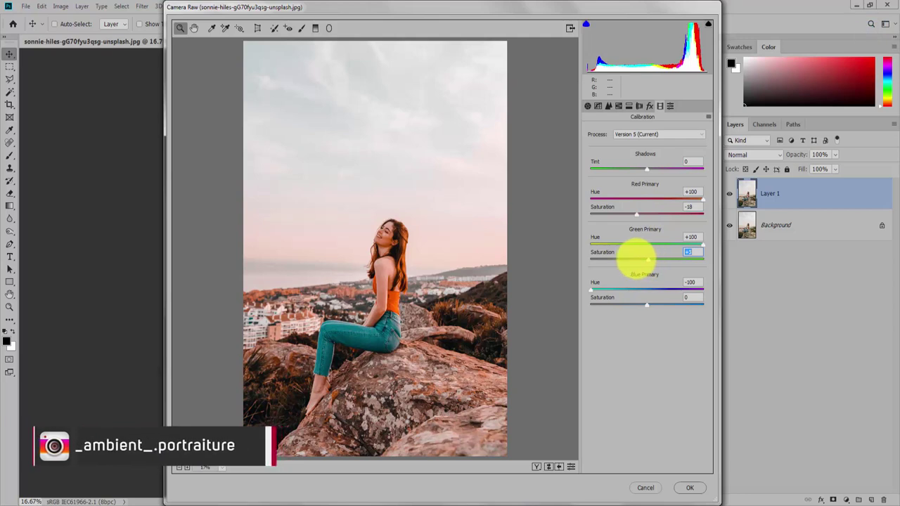
{"action": "left_click_drag", "start_coordinate": [636, 259], "coordinate": [640, 260]}
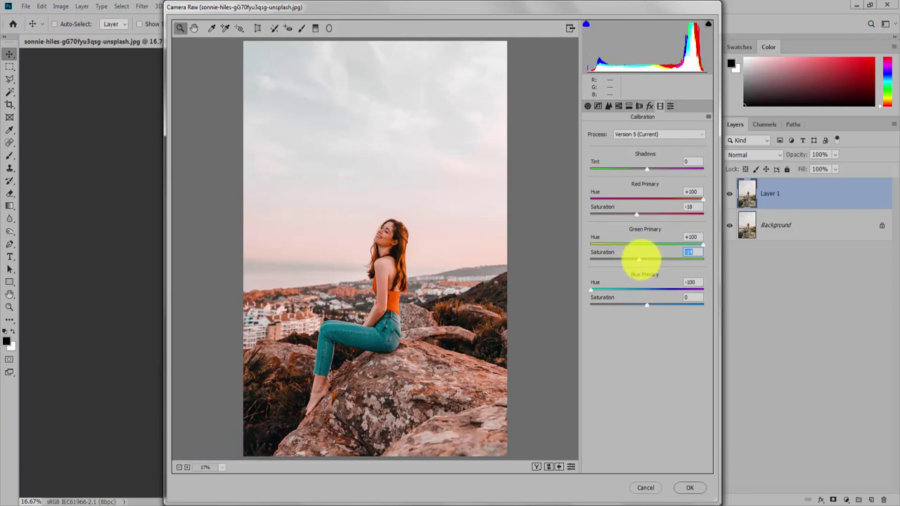
{"action": "left_click", "coordinate": [642, 260]}
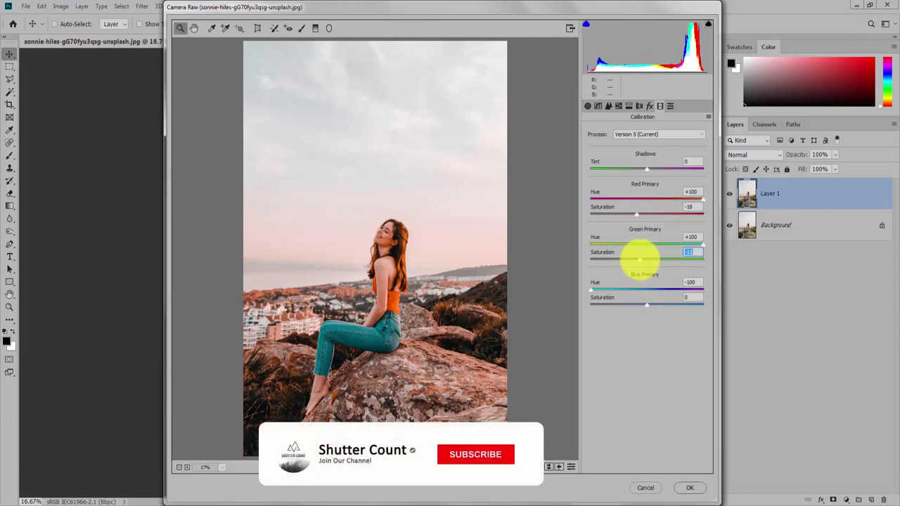
{"action": "left_click_drag", "start_coordinate": [645, 306], "coordinate": [649, 304]}
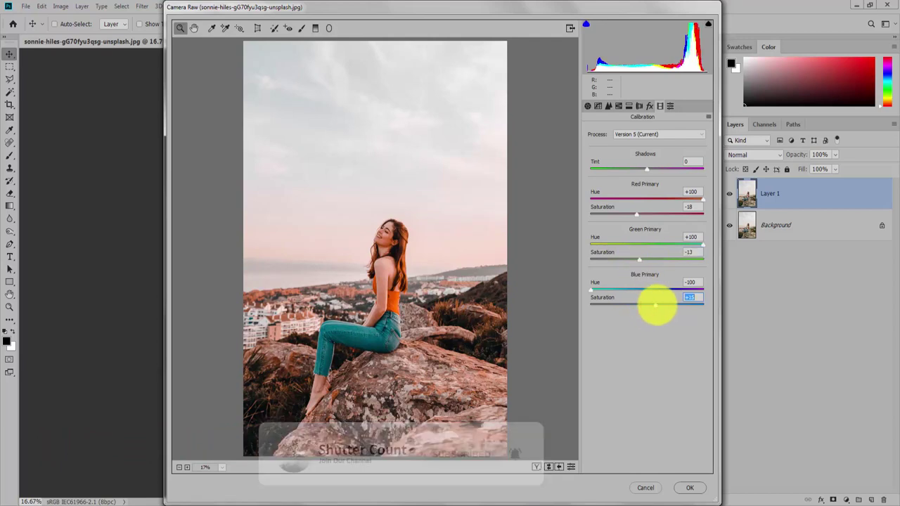
Push the calibration Shadows Tint strongly toward green, to -94
{"action": "left_click_drag", "start_coordinate": [645, 169], "coordinate": [700, 169]}
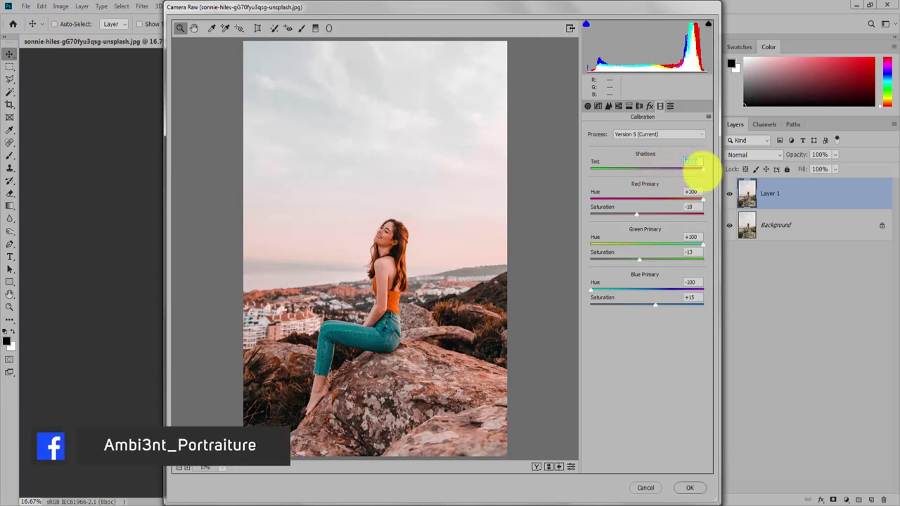
{"action": "left_click_drag", "start_coordinate": [693, 169], "coordinate": [594, 168]}
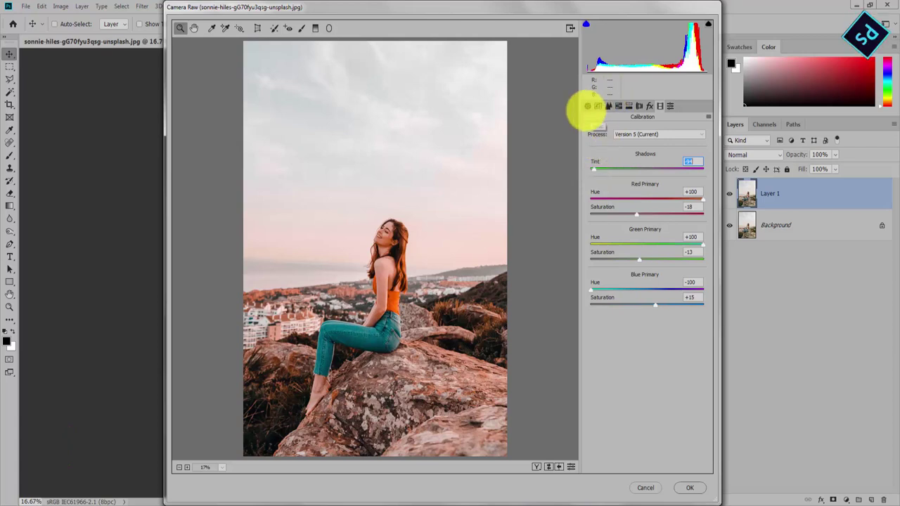
{"action": "left_click", "coordinate": [588, 105]}
Lower Temperature, then reset Shadows Tint to 0, Green saturation -3, Blue saturation +16
{"action": "left_click", "coordinate": [645, 184]}
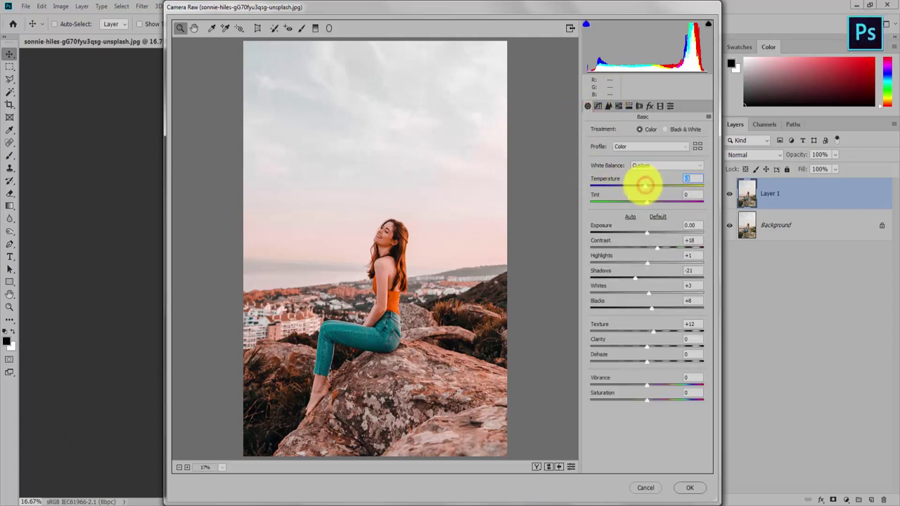
{"action": "left_click_drag", "start_coordinate": [646, 184], "coordinate": [643, 184]}
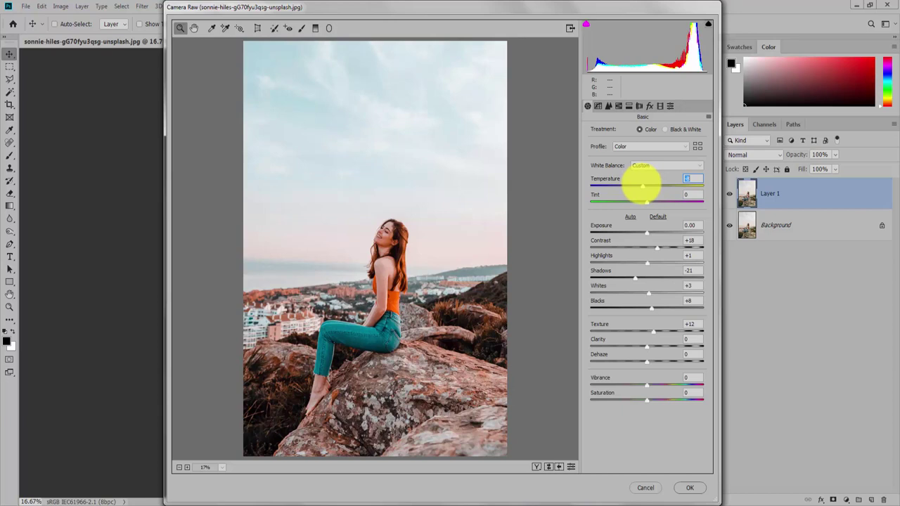
{"action": "left_click", "coordinate": [660, 105]}
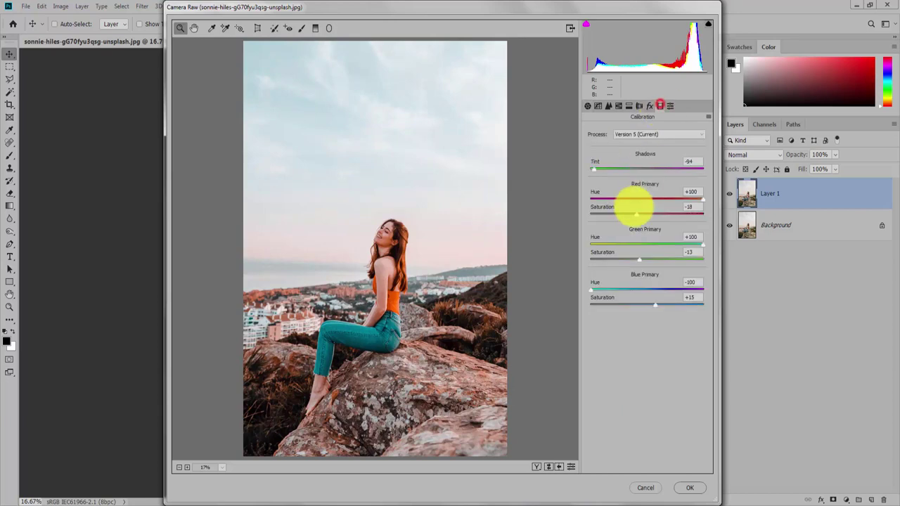
{"action": "left_click", "coordinate": [637, 215]}
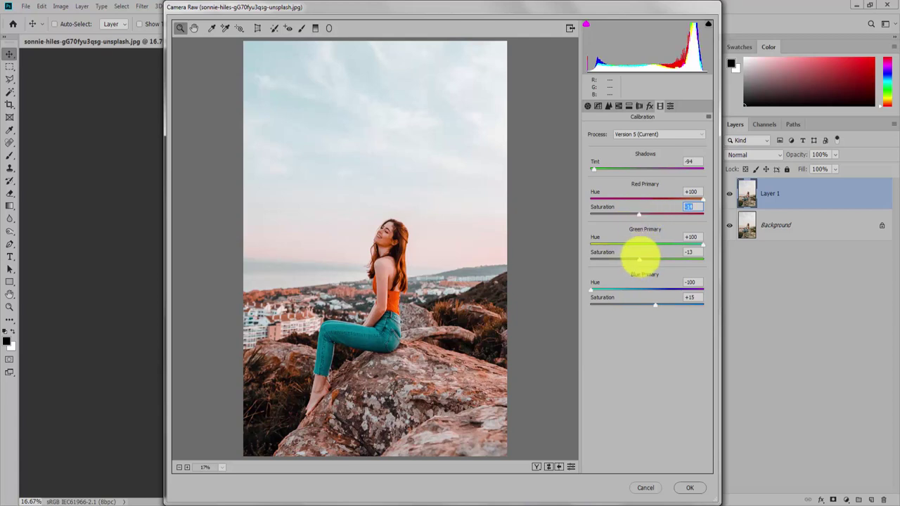
{"action": "left_click", "coordinate": [640, 260]}
{"action": "left_click_drag", "start_coordinate": [593, 169], "coordinate": [642, 169]}
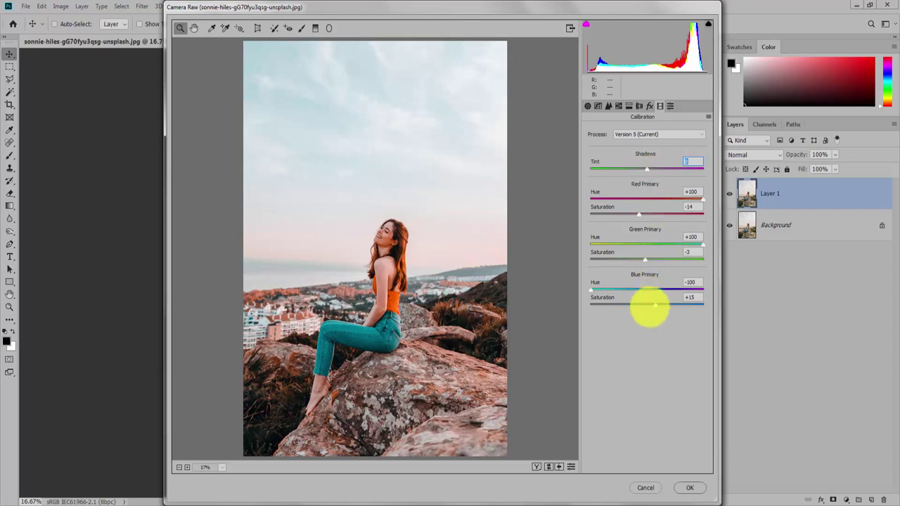
{"action": "left_click_drag", "start_coordinate": [655, 307], "coordinate": [667, 307]}
{"action": "type", "text": "0"}
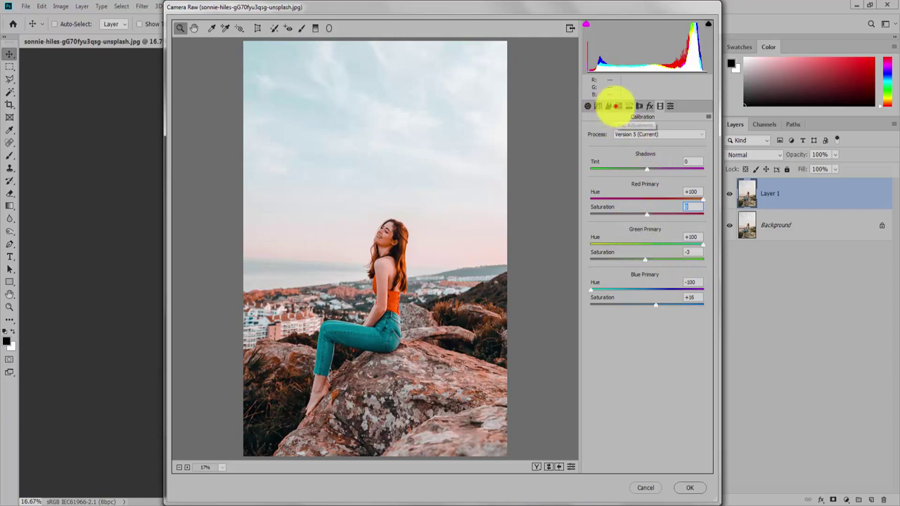
Shift HSL hues: Yellows -100, Oranges +22, and adjust Reds, Aquas and Blues
{"action": "left_click", "coordinate": [618, 106]}
{"action": "left_click_drag", "start_coordinate": [647, 197], "coordinate": [585, 199]}
{"action": "mouse_move", "coordinate": [647, 182]}
{"action": "left_mouse_down"}
{"action": "mouse_move", "coordinate": [659, 183]}
{"action": "mouse_move", "coordinate": [644, 182]}
{"action": "left_mouse_up"}
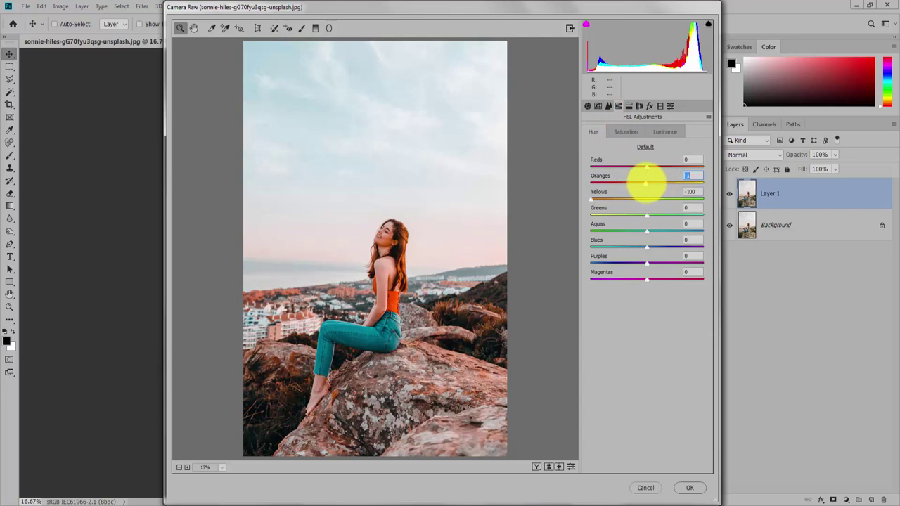
{"action": "left_click", "coordinate": [647, 166]}
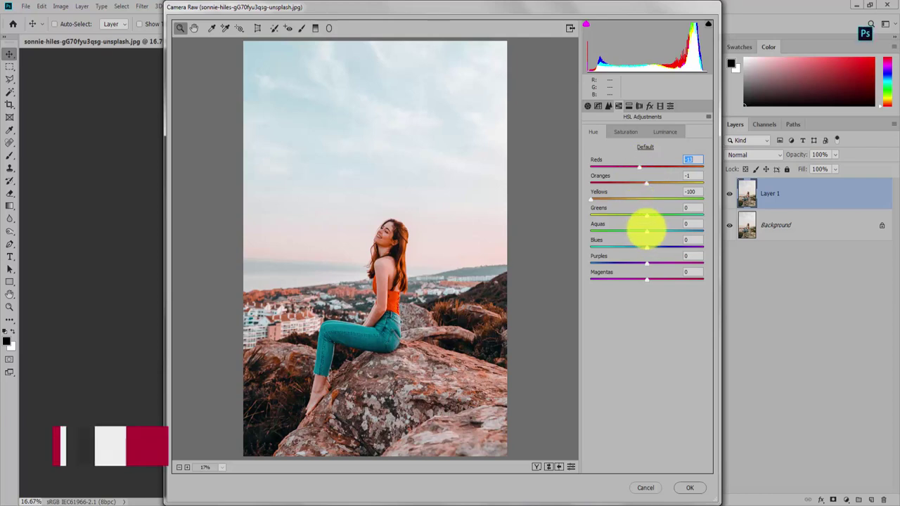
{"action": "left_click", "coordinate": [648, 231]}
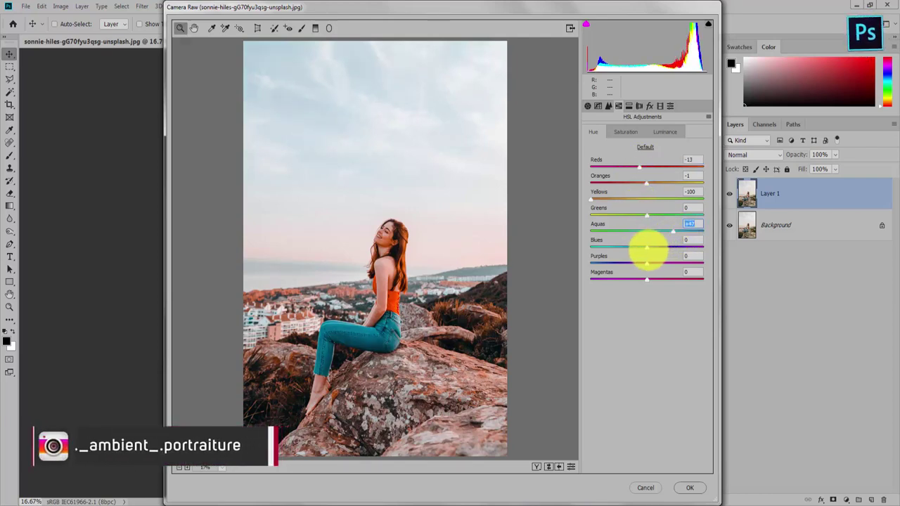
{"action": "left_click_drag", "start_coordinate": [647, 247], "coordinate": [628, 246]}
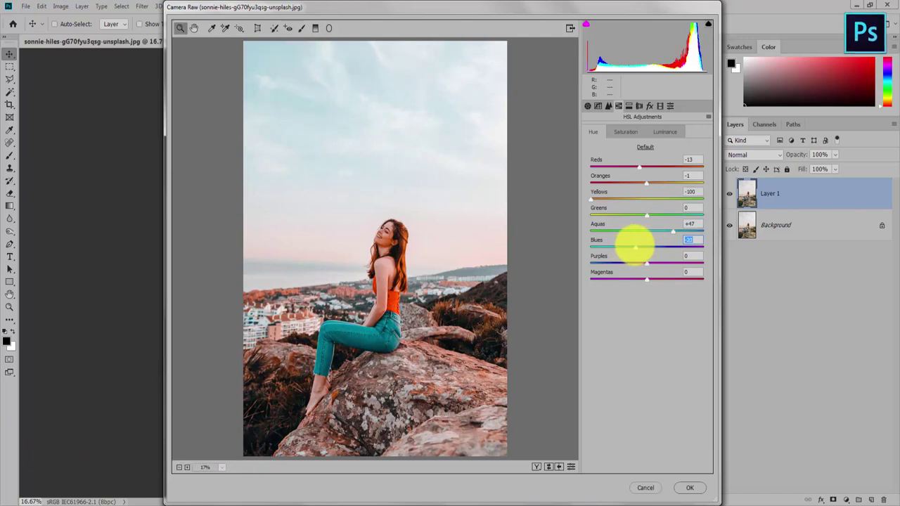
Raise Blues saturation to +34, boost Aquas saturation, and lower Aquas luminance
{"action": "left_click", "coordinate": [641, 131]}
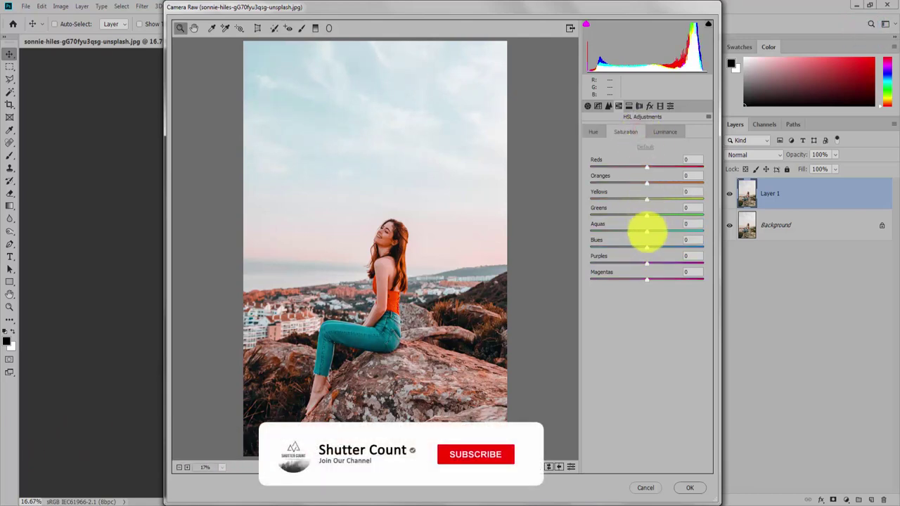
{"action": "left_click_drag", "start_coordinate": [647, 246], "coordinate": [662, 247]}
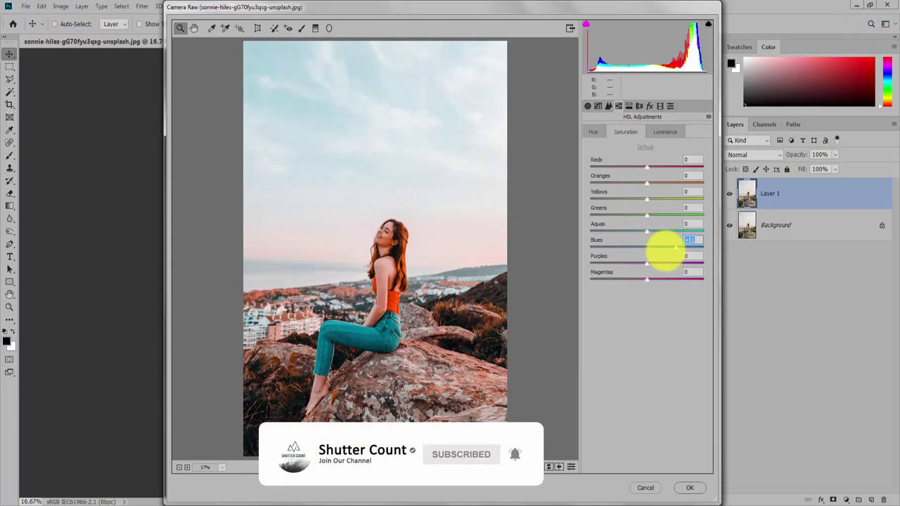
{"action": "left_click", "coordinate": [644, 229]}
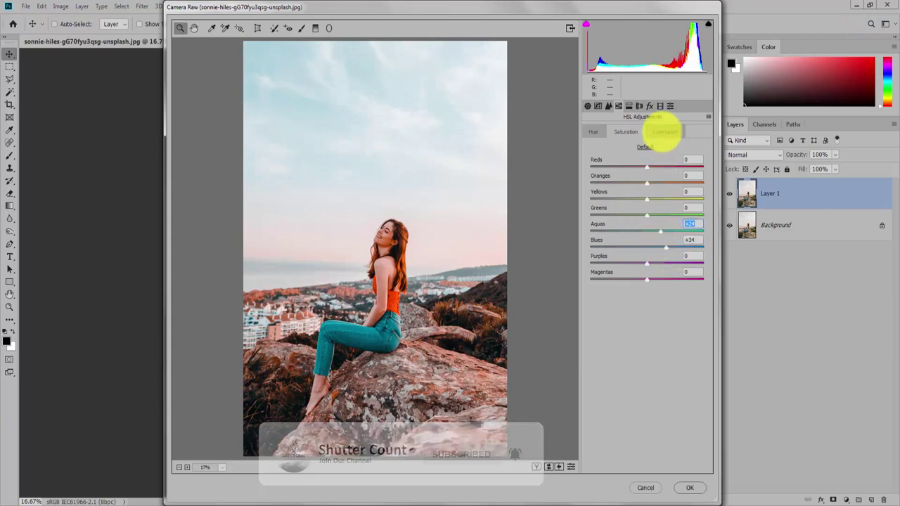
{"action": "left_click", "coordinate": [665, 131]}
{"action": "left_click", "coordinate": [636, 246]}
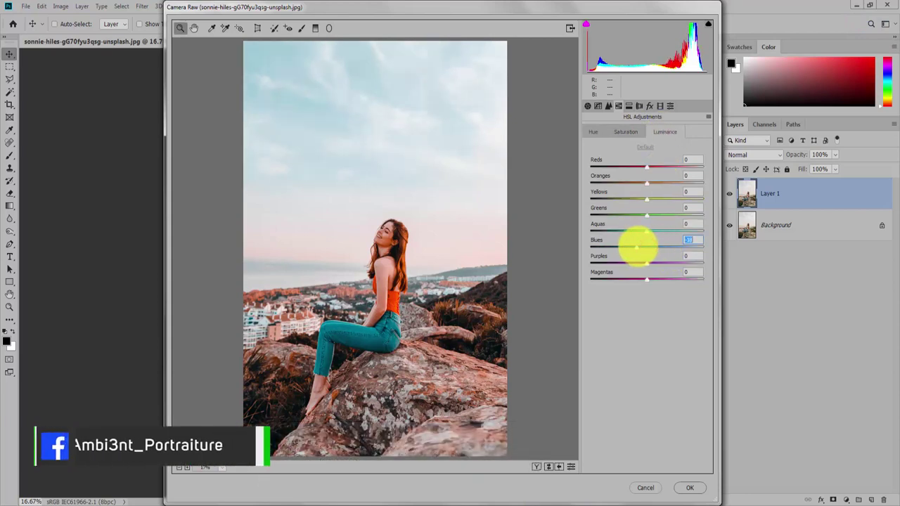
{"action": "mouse_move", "coordinate": [638, 246]}
{"action": "left_mouse_down"}
{"action": "mouse_move", "coordinate": [651, 250]}
{"action": "mouse_move", "coordinate": [619, 230]}
{"action": "mouse_move", "coordinate": [631, 235]}
{"action": "left_mouse_up"}
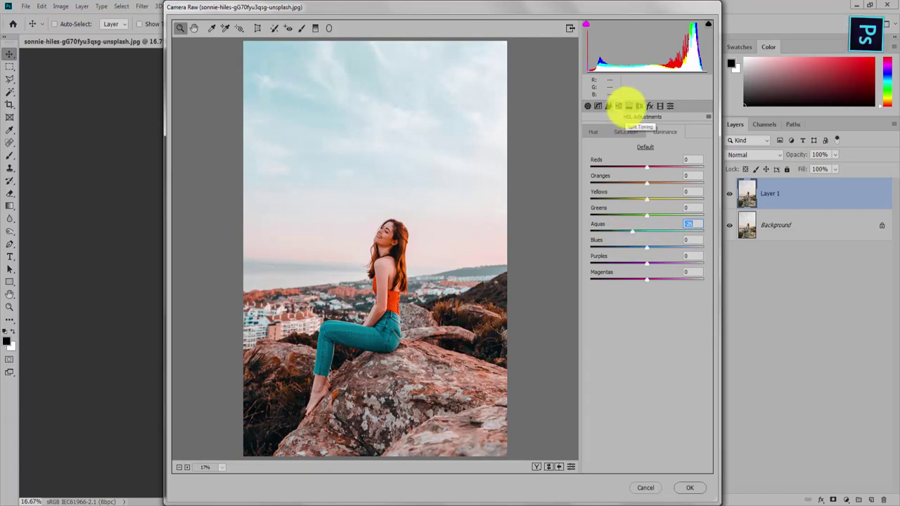
Enter split toning Highlights Hue 42 and Shadows Hue 233
{"action": "left_click", "coordinate": [629, 105]}
{"action": "left_click", "coordinate": [691, 138]}
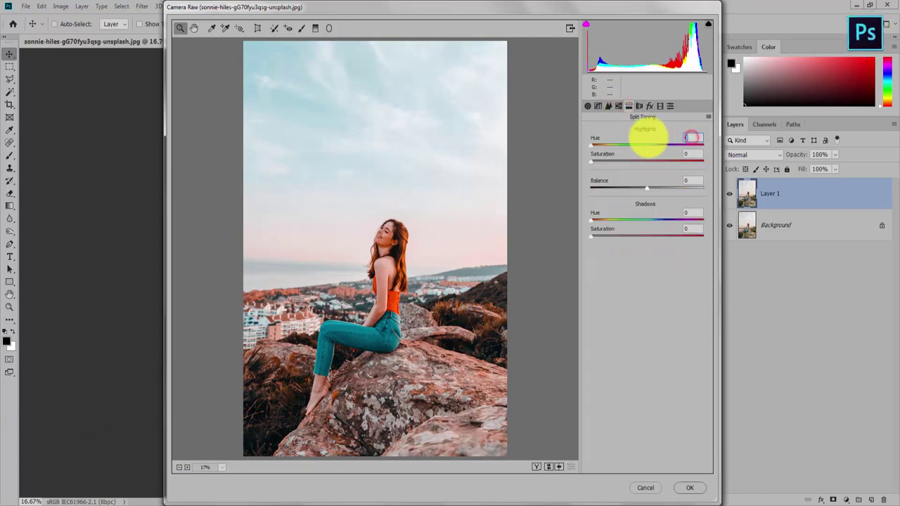
{"action": "type", "text": "42"}
{"action": "left_click", "coordinate": [693, 153]}
{"action": "type", "text": "10"}
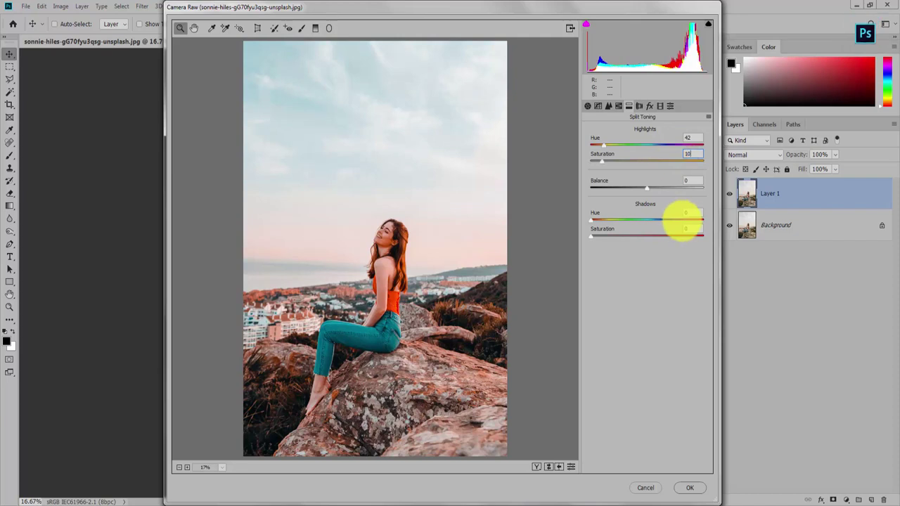
{"action": "left_click", "coordinate": [690, 213]}
{"action": "type", "text": "233"}
Set split toning Highlights Saturation to 5 and Shadows Saturation to 10
{"action": "left_click", "coordinate": [690, 229]}
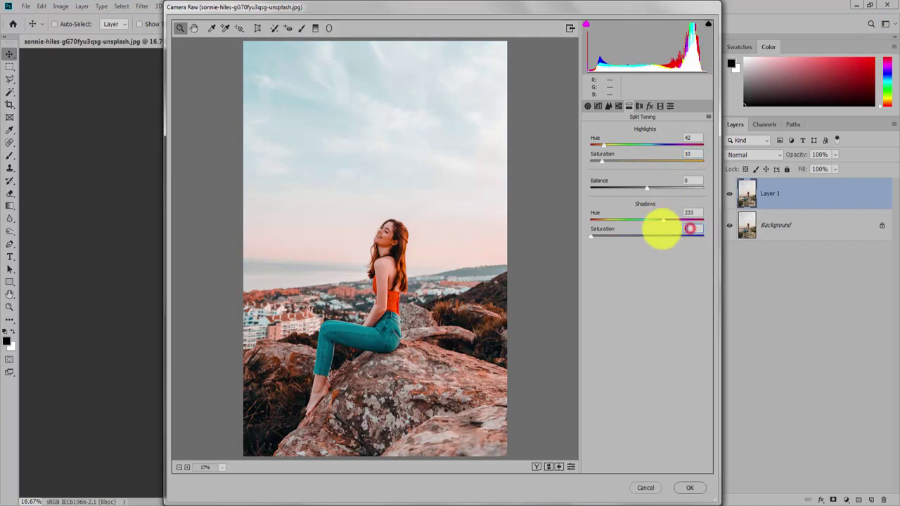
{"action": "type", "text": "5"}
{"action": "left_click", "coordinate": [690, 154]}
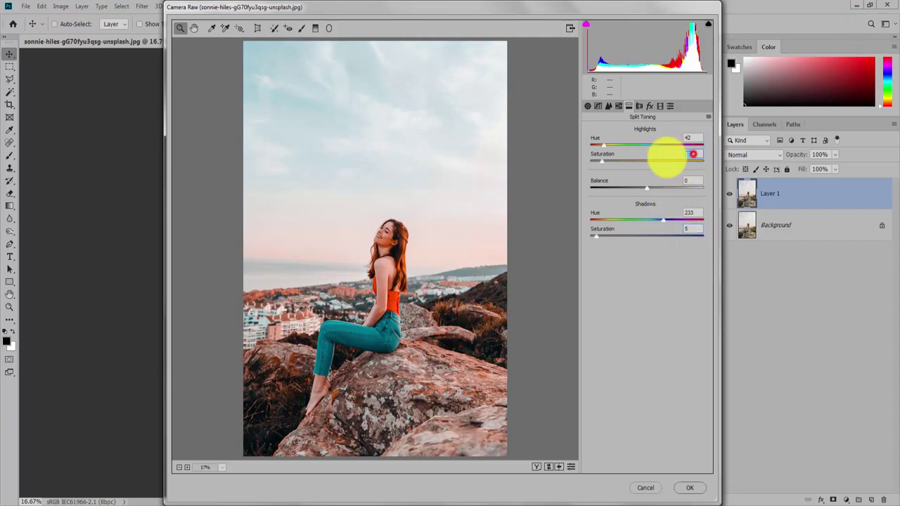
{"action": "type", "text": "52"}
{"action": "key", "text": "BackSpace"}
{"action": "left_click", "coordinate": [690, 228]}
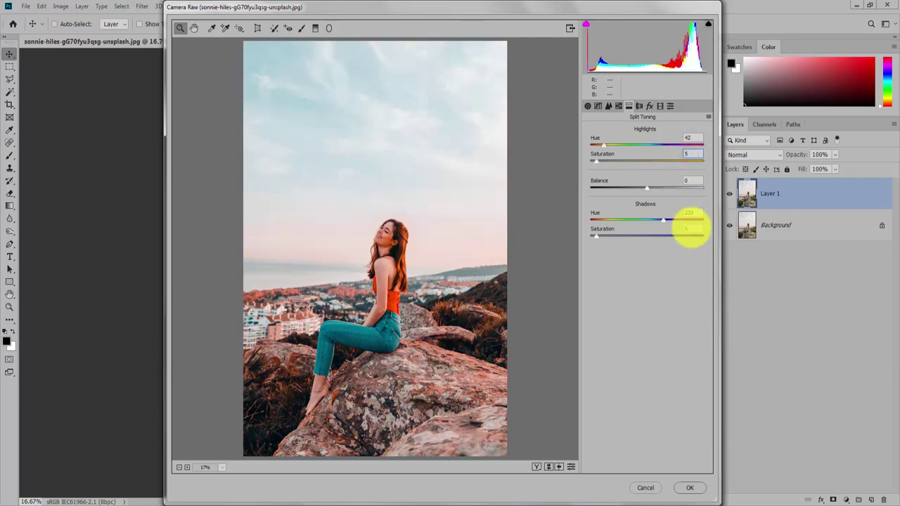
{"action": "type", "text": "10"}
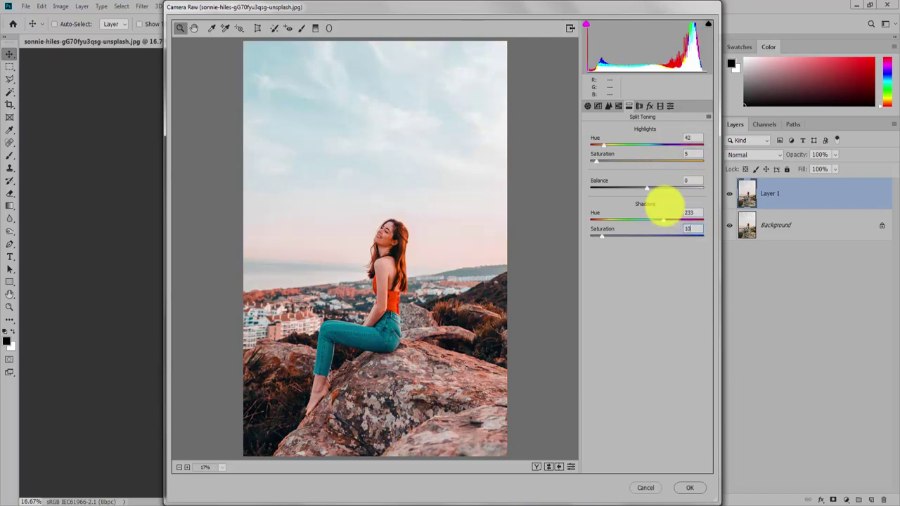
{"action": "left_click", "coordinate": [659, 107]}
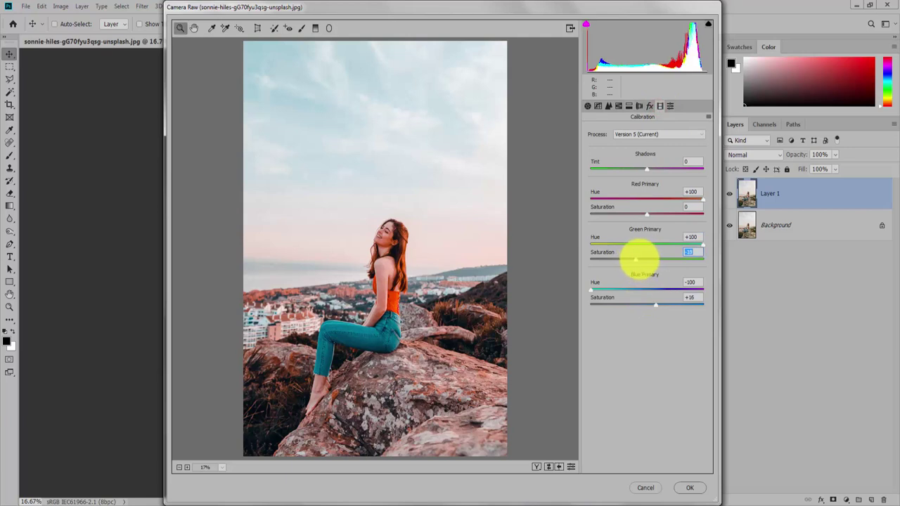
Set Green saturation -3, Red -11, Shadows Tint -100, compare before/after, and apply the filter
{"action": "left_click_drag", "start_coordinate": [635, 258], "coordinate": [643, 259]}
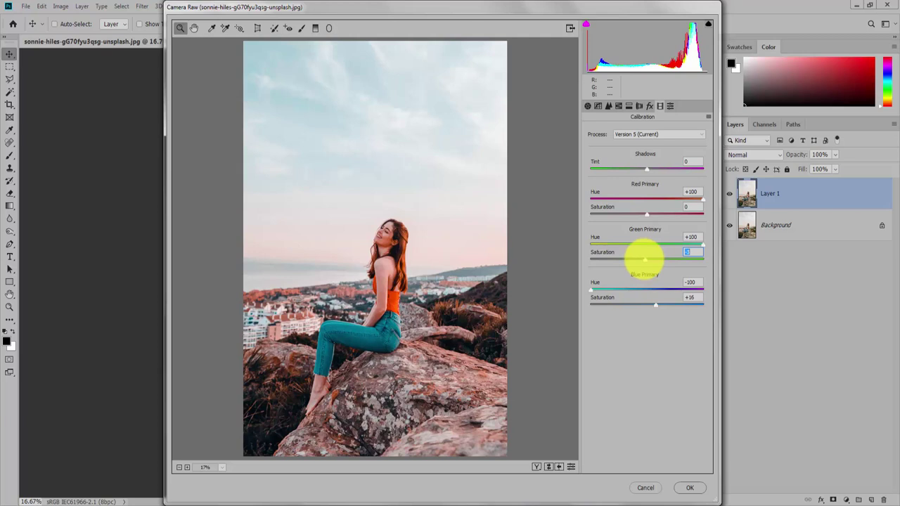
{"action": "left_click", "coordinate": [646, 214]}
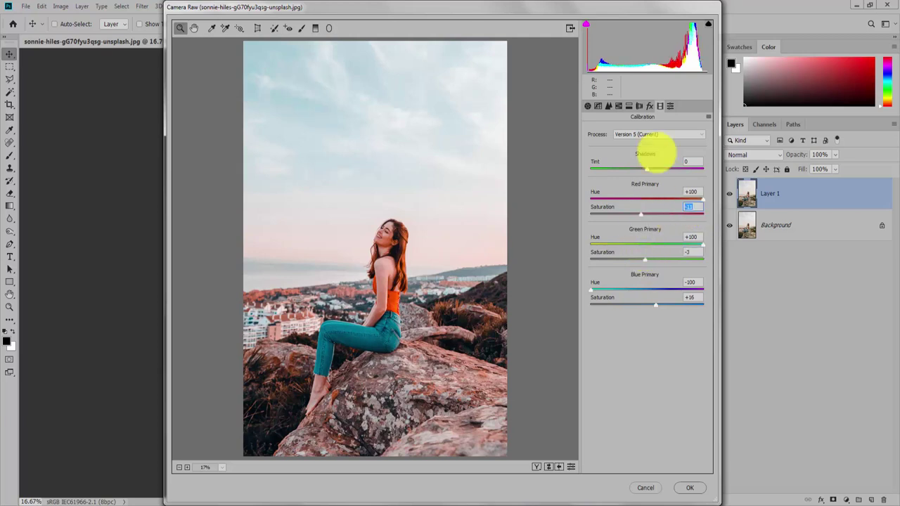
{"action": "left_click_drag", "start_coordinate": [647, 168], "coordinate": [699, 169]}
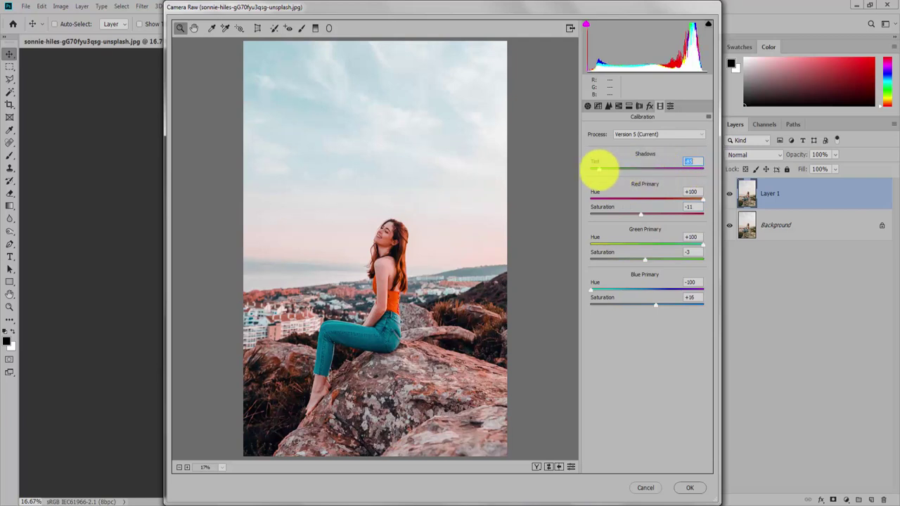
{"action": "left_click_drag", "start_coordinate": [599, 169], "coordinate": [581, 176]}
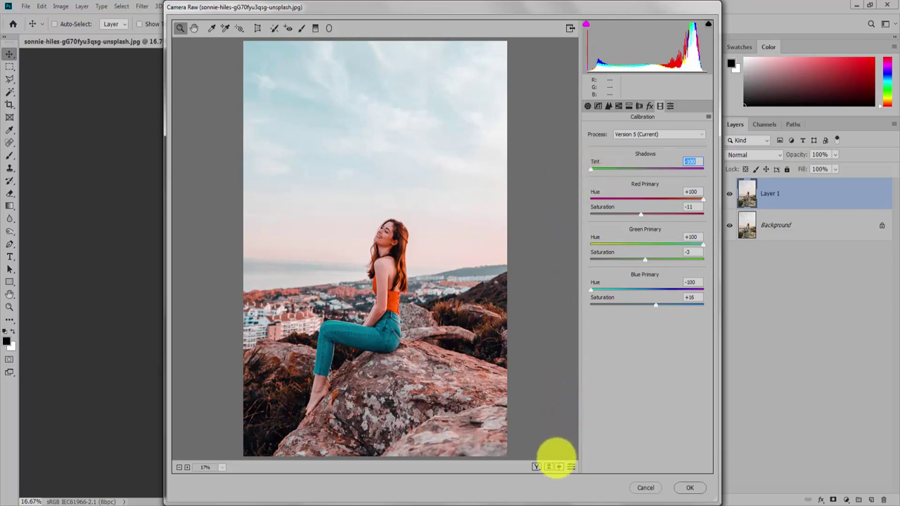
{"action": "left_click", "coordinate": [549, 466]}
{"action": "left_click", "coordinate": [550, 466]}
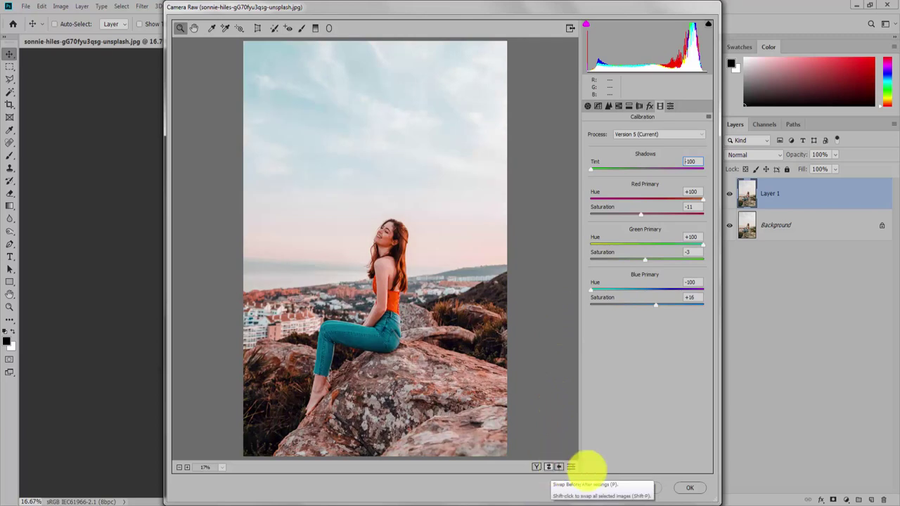
{"action": "left_click", "coordinate": [690, 488]}
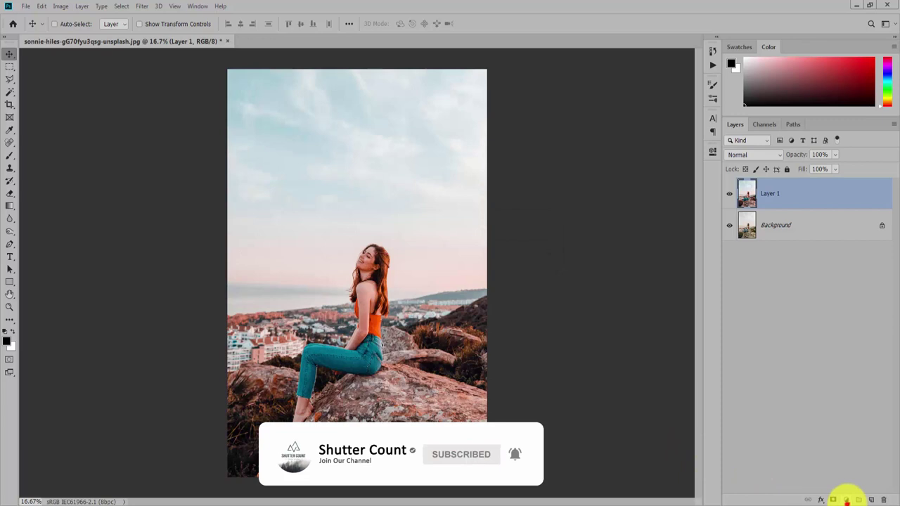
Add a Selective Color adjustment layer and add cyan and black to the Reds
{"action": "left_click", "coordinate": [847, 500]}
{"action": "left_click", "coordinate": [846, 495]}
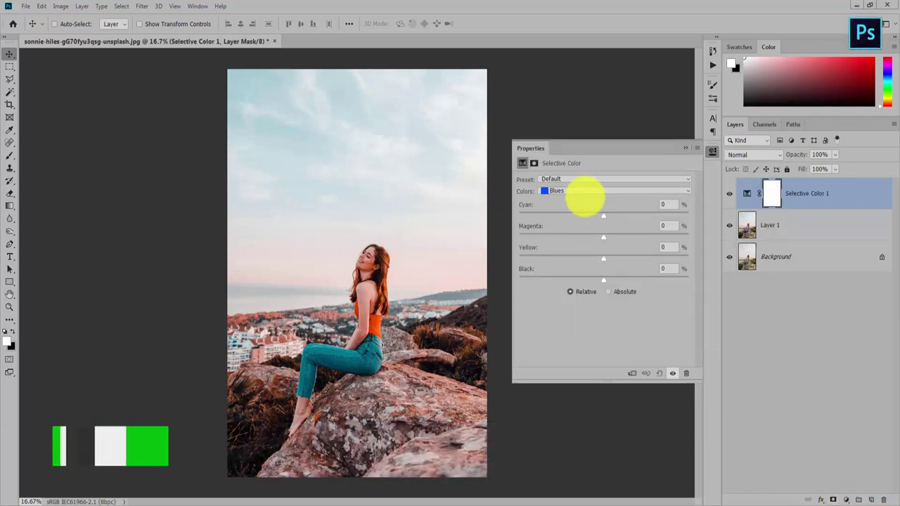
{"action": "left_click", "coordinate": [584, 191]}
{"action": "left_click", "coordinate": [576, 198]}
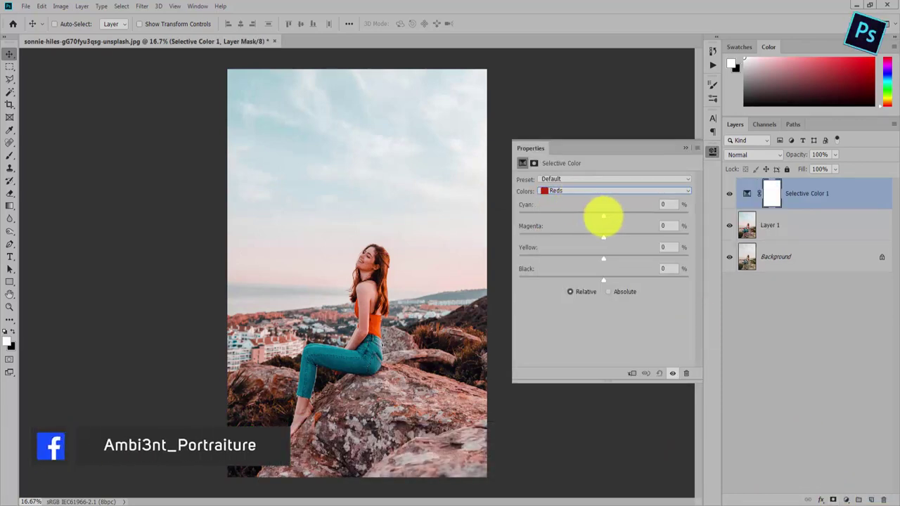
{"action": "left_click_drag", "start_coordinate": [604, 215], "coordinate": [604, 238]}
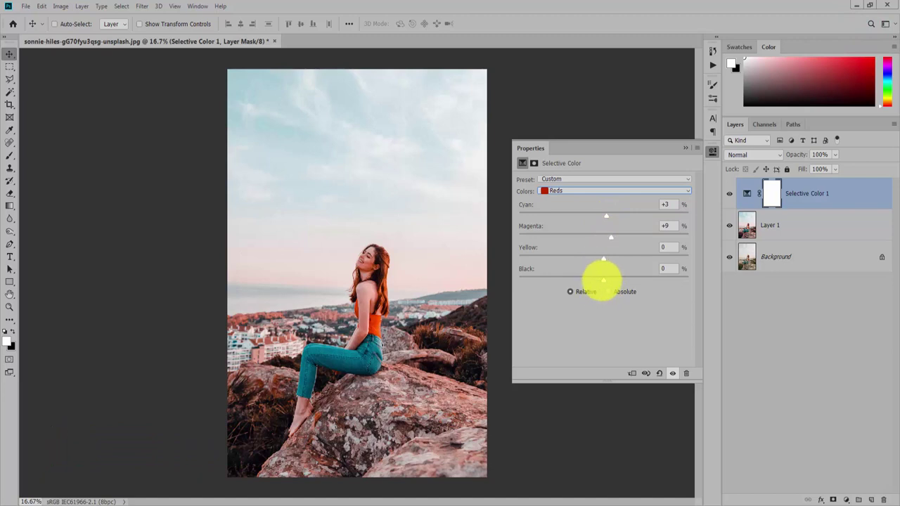
{"action": "left_click_drag", "start_coordinate": [602, 281], "coordinate": [603, 280]}
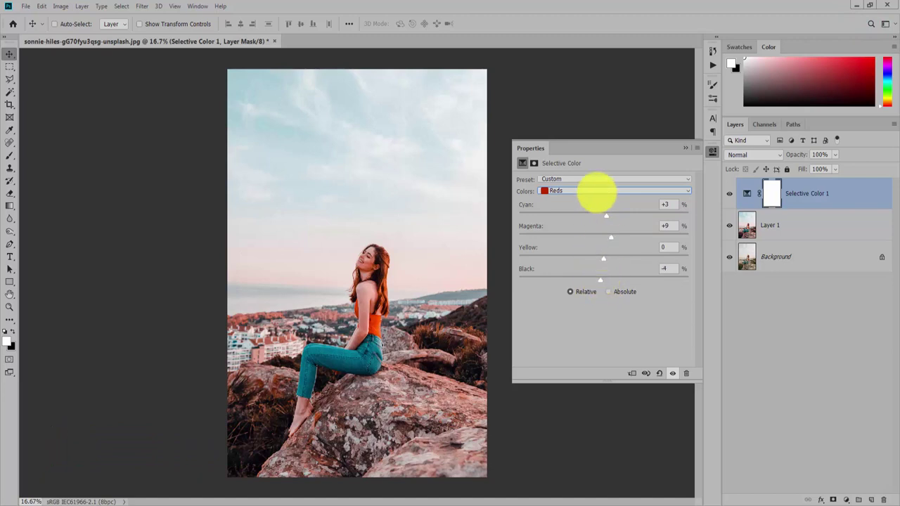
Set the Yellows to Cyan -18, Magenta -10 and Black +12
{"action": "left_click", "coordinate": [596, 191]}
{"action": "left_click", "coordinate": [583, 208]}
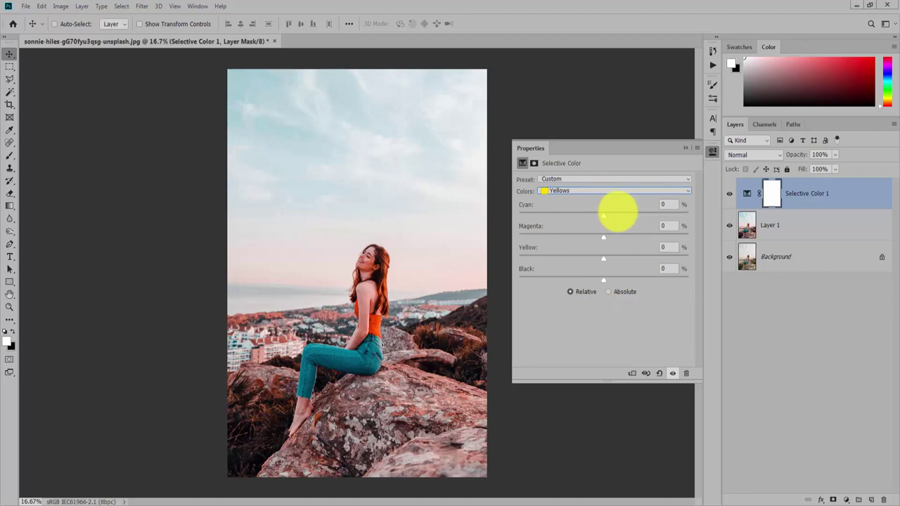
{"action": "left_click_drag", "start_coordinate": [602, 216], "coordinate": [593, 217]}
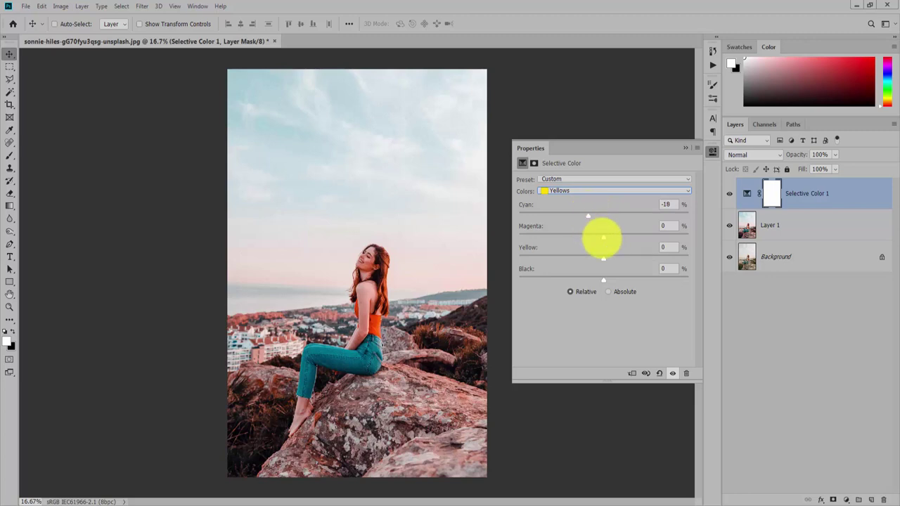
{"action": "left_click_drag", "start_coordinate": [603, 237], "coordinate": [601, 238]}
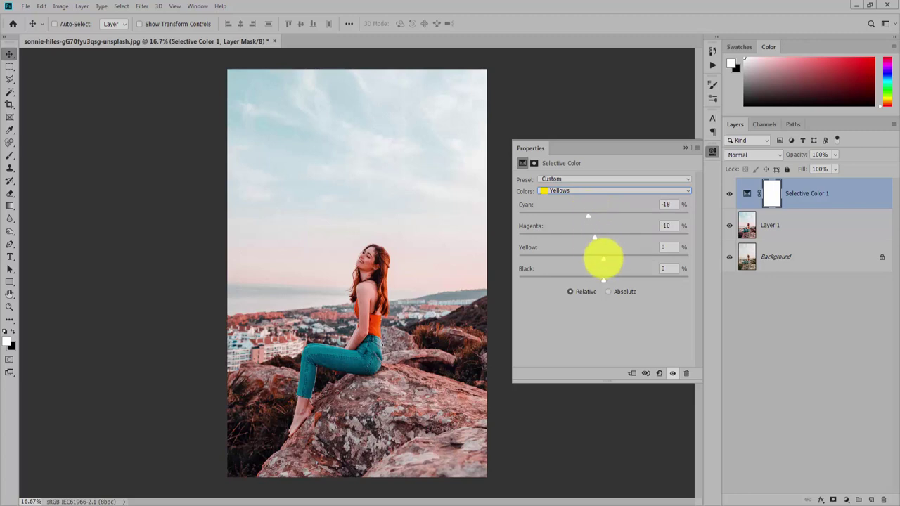
{"action": "left_click_drag", "start_coordinate": [604, 280], "coordinate": [607, 280]}
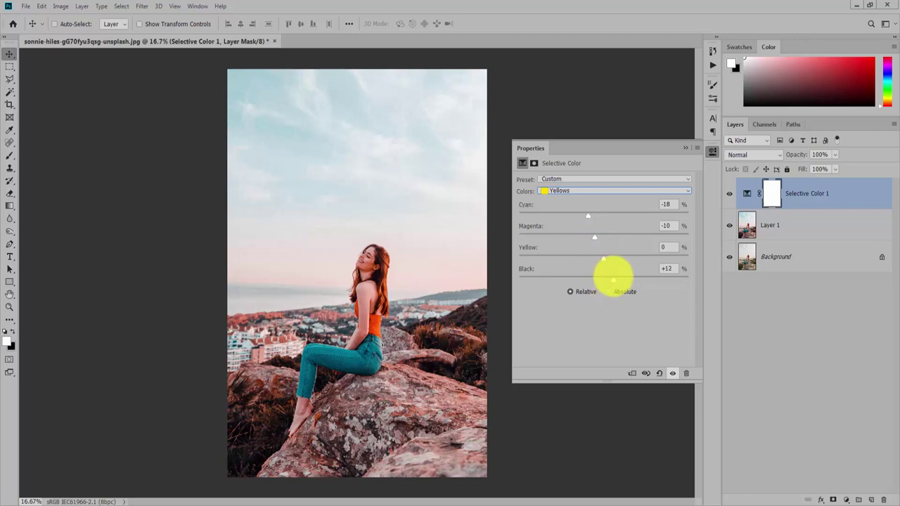
{"action": "left_click", "coordinate": [598, 190]}
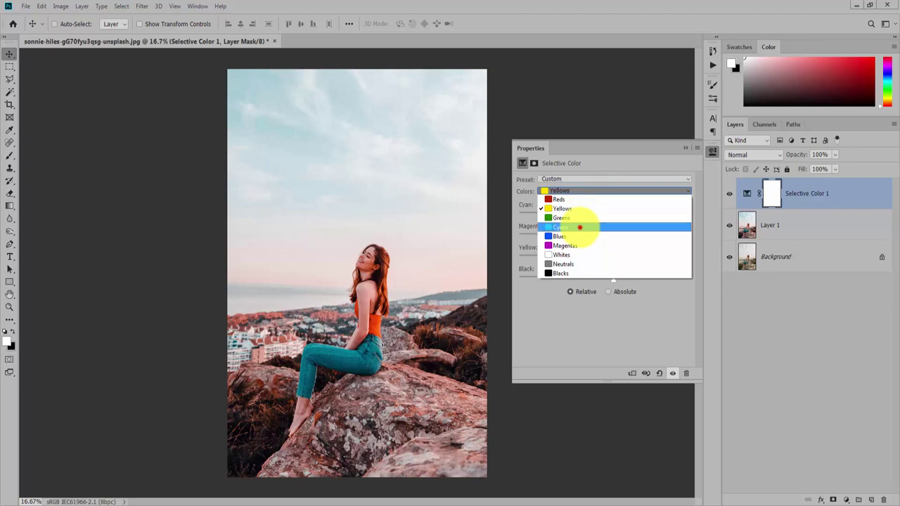
Set the Cyans to Cyan +47, Yellow +9 and Black +3
{"action": "left_click", "coordinate": [579, 227]}
{"action": "left_click_drag", "start_coordinate": [604, 215], "coordinate": [614, 215]}
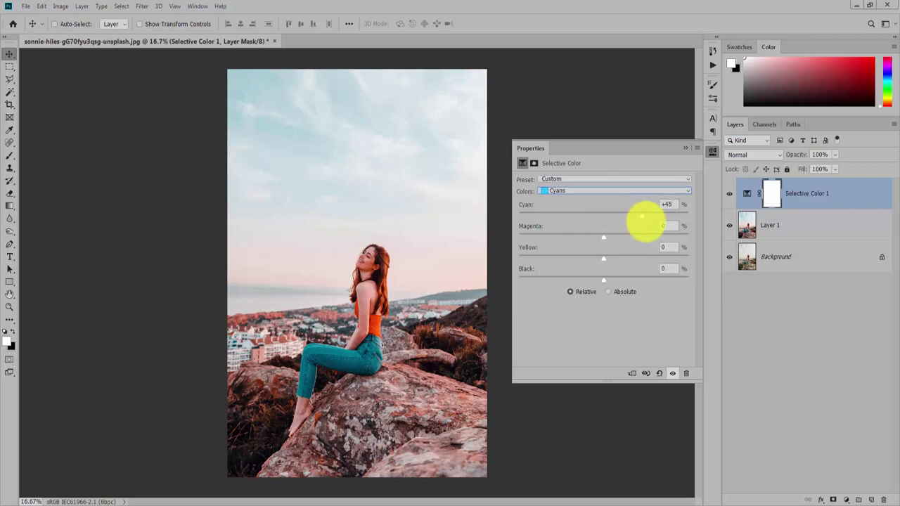
{"action": "left_click_drag", "start_coordinate": [643, 215], "coordinate": [646, 215]}
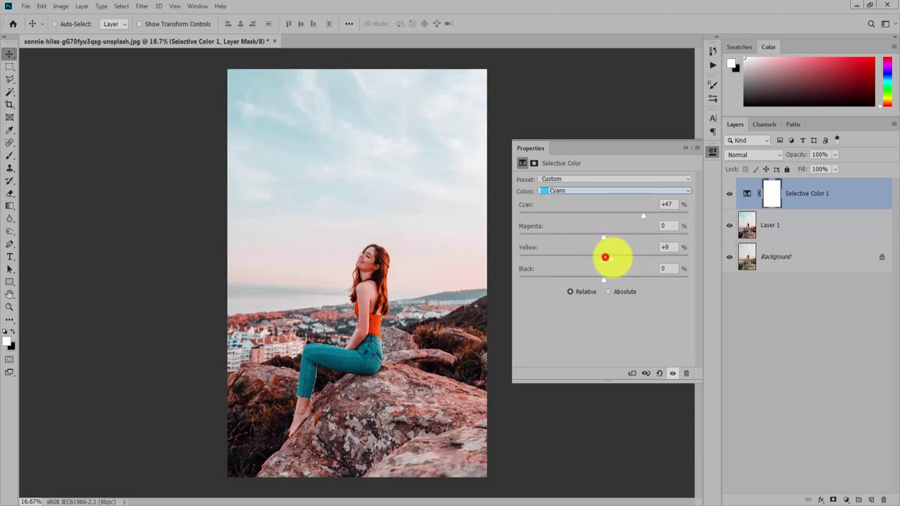
{"action": "left_click_drag", "start_coordinate": [603, 258], "coordinate": [609, 258]}
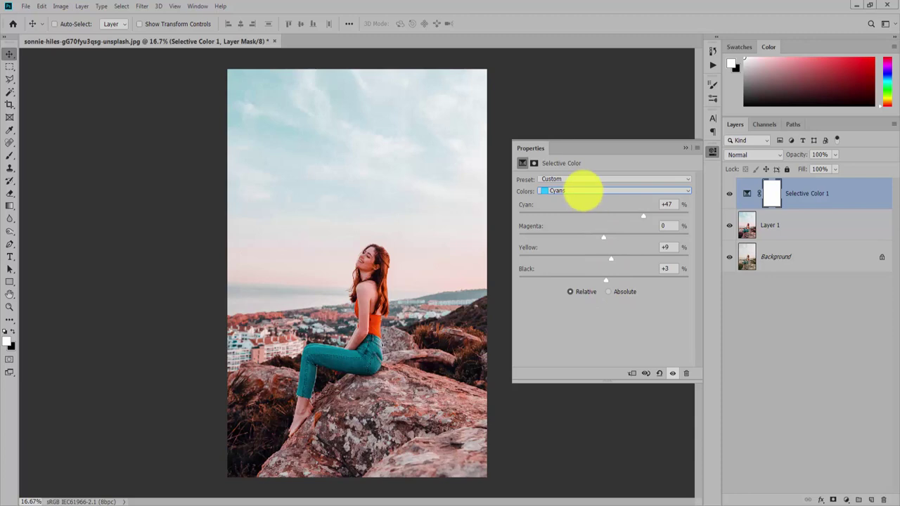
Set the Blues to Cyan +15, Magenta -21, Yellow -28 and Black -25
{"action": "left_click", "coordinate": [583, 190]}
{"action": "left_click", "coordinate": [563, 237]}
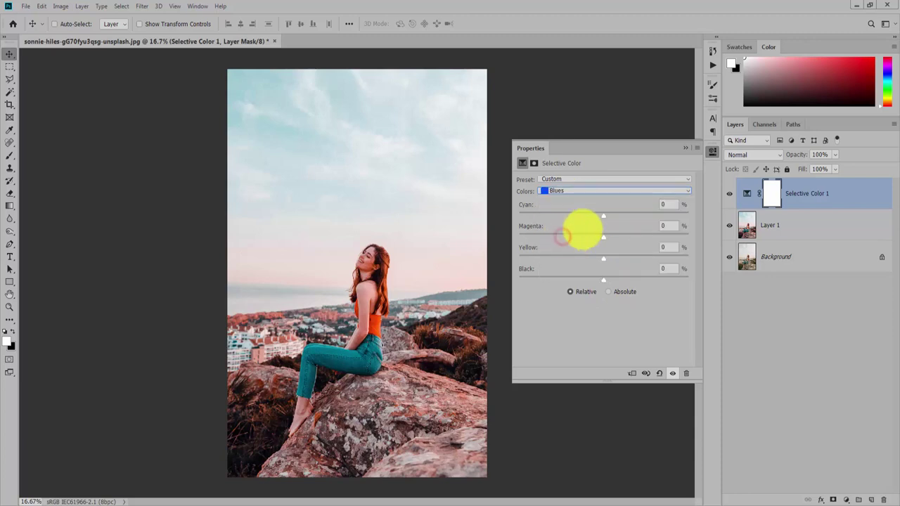
{"action": "left_click_drag", "start_coordinate": [603, 215], "coordinate": [604, 216]}
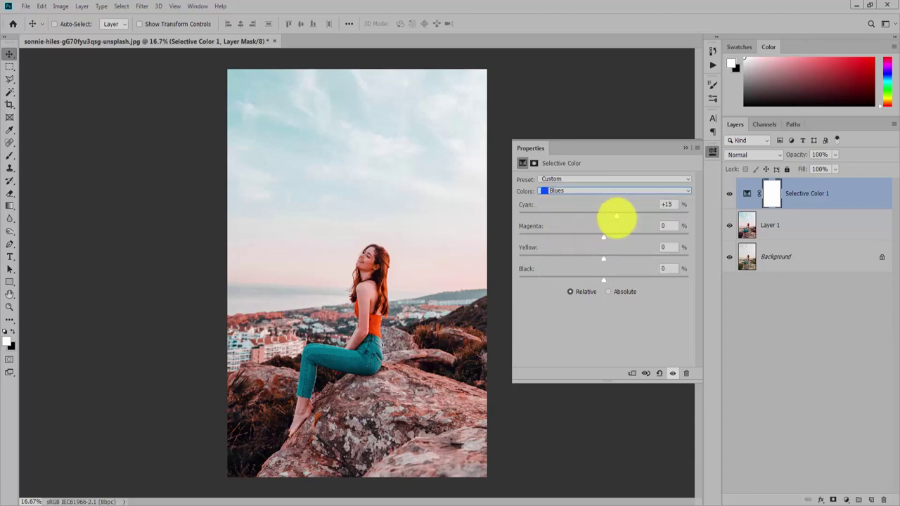
{"action": "left_click_drag", "start_coordinate": [603, 237], "coordinate": [588, 238]}
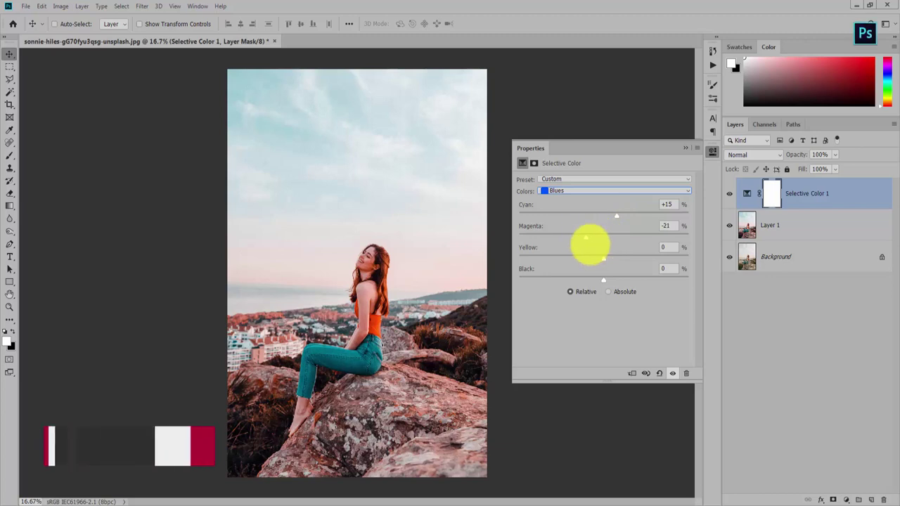
{"action": "left_click", "coordinate": [602, 262]}
{"action": "left_click_drag", "start_coordinate": [602, 262], "coordinate": [580, 258]}
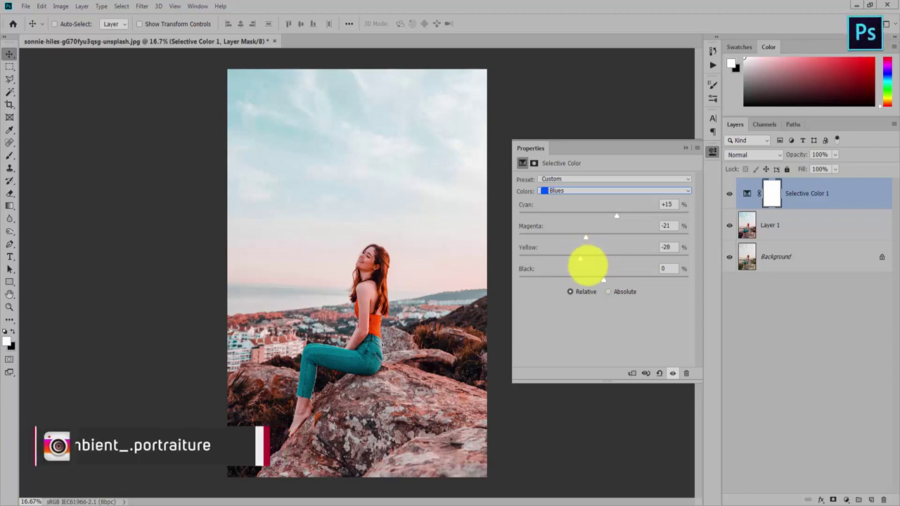
{"action": "left_click_drag", "start_coordinate": [602, 280], "coordinate": [583, 280]}
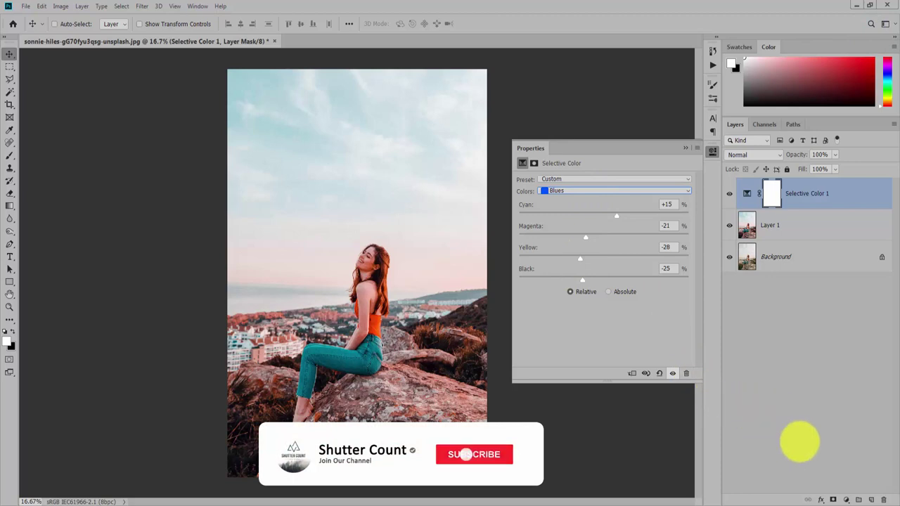
{"action": "left_click", "coordinate": [847, 500]}
Add a Curves layer with the Strong Contrast (RGB) preset, Luminosity blend, and 50% fill and opacity
{"action": "left_click", "coordinate": [843, 377]}
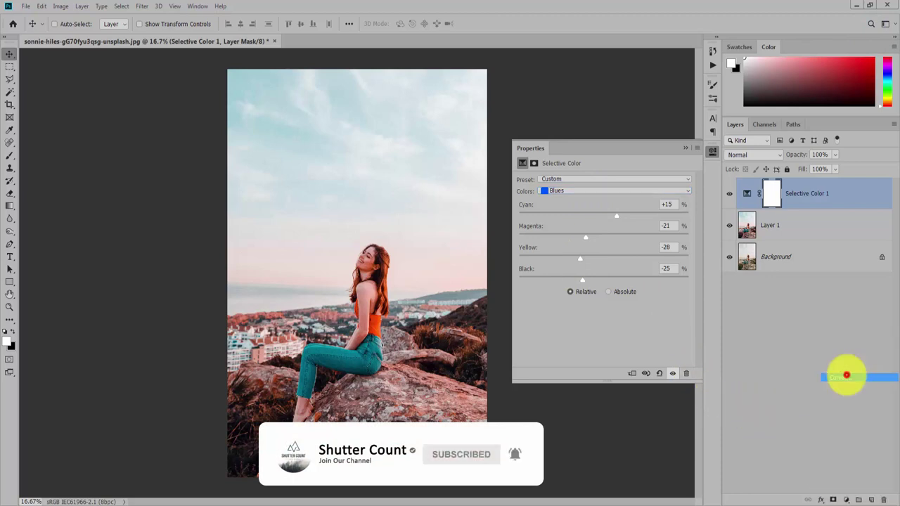
{"action": "left_click", "coordinate": [603, 180]}
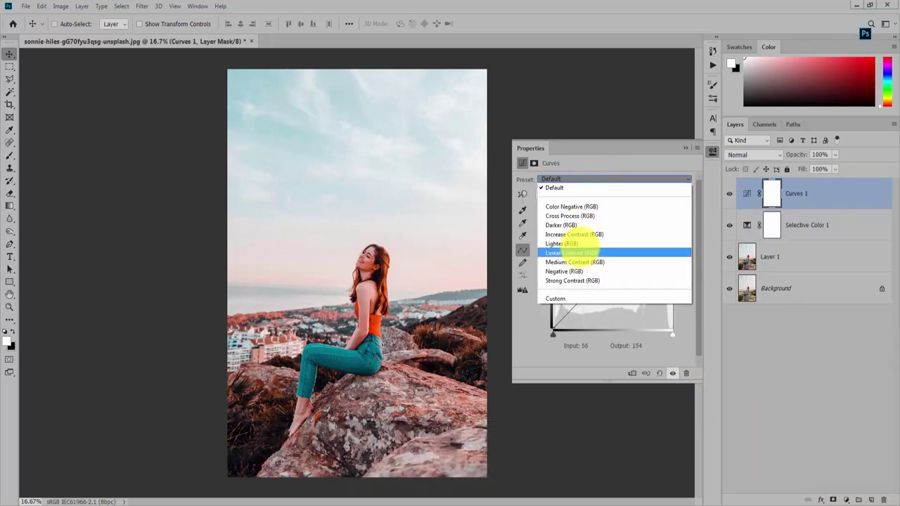
{"action": "left_click", "coordinate": [574, 281]}
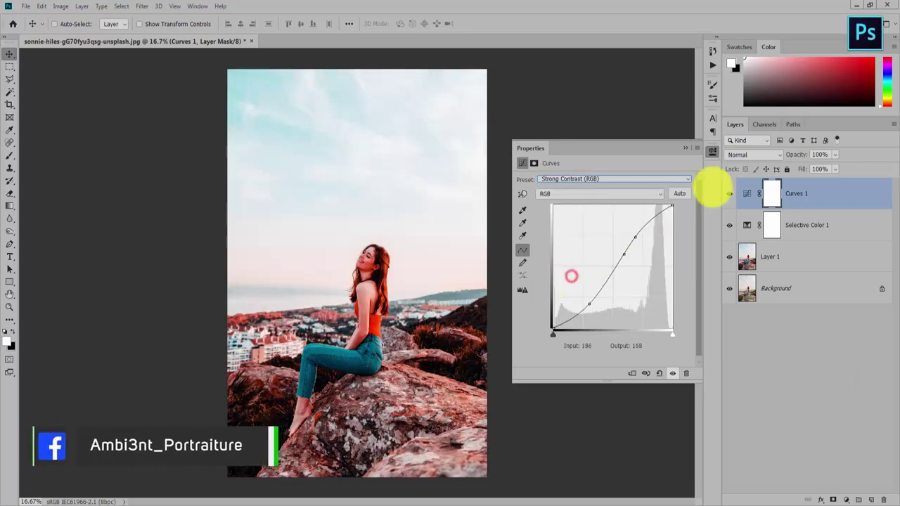
{"action": "left_click", "coordinate": [731, 154]}
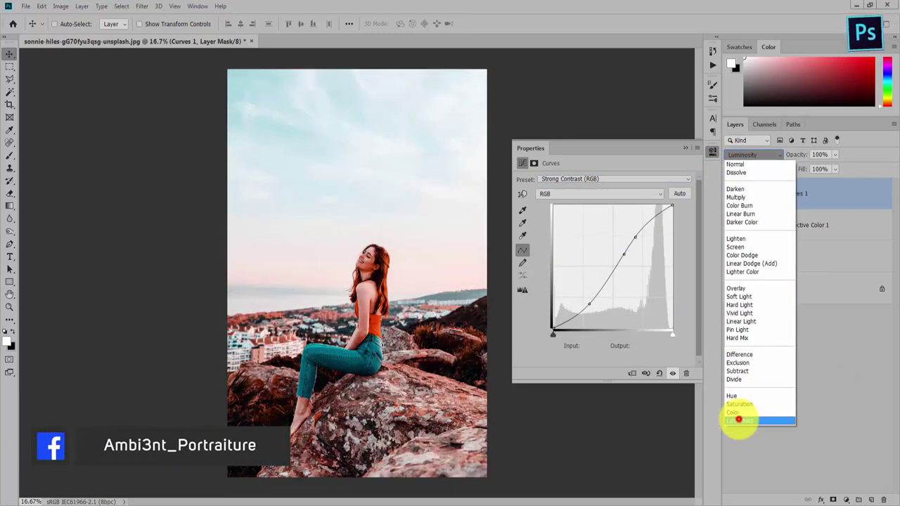
{"action": "left_click", "coordinate": [739, 421]}
{"action": "left_click", "coordinate": [819, 169]}
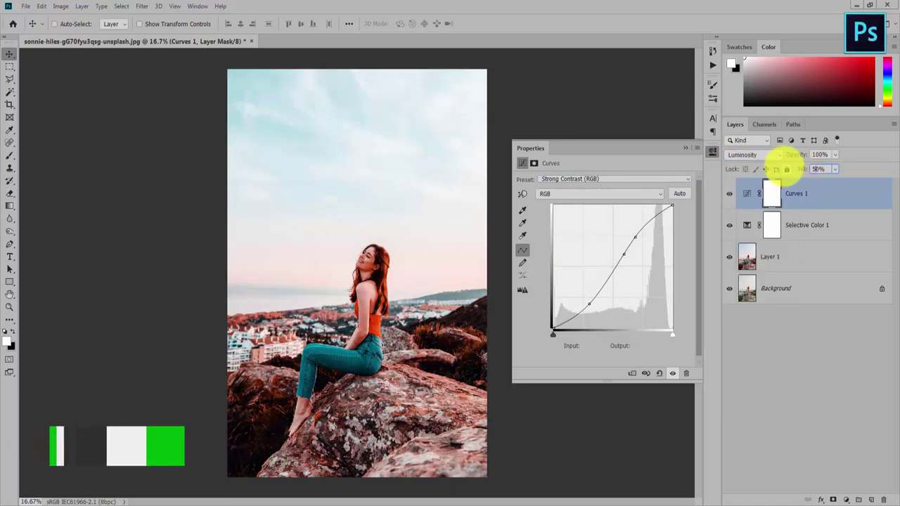
{"action": "type", "text": "50"}
{"action": "left_click", "coordinate": [819, 154]}
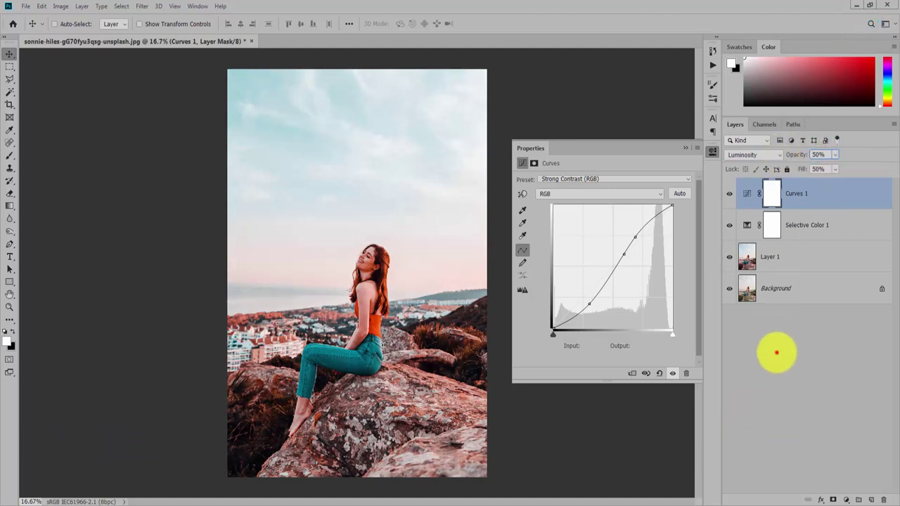
{"action": "left_click", "coordinate": [777, 353]}
{"action": "left_click", "coordinate": [686, 147]}
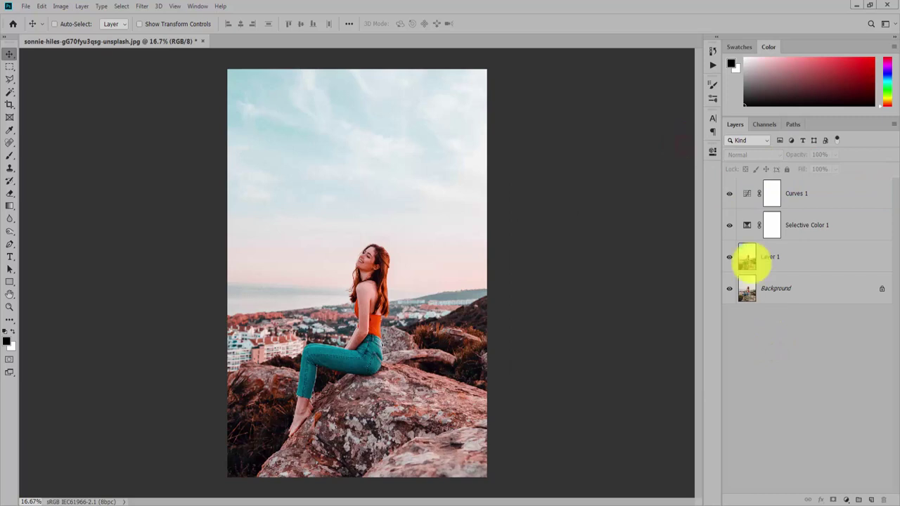
Add a Color Balance layer with Shadows at -4, 0, +2 and Highlights at +5, 0, -4
{"action": "left_click", "coordinate": [847, 500]}
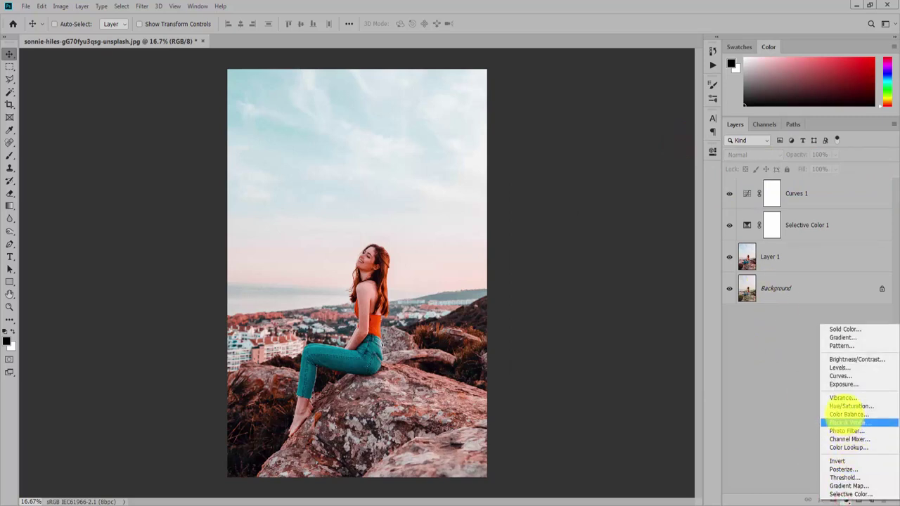
{"action": "left_click", "coordinate": [844, 414]}
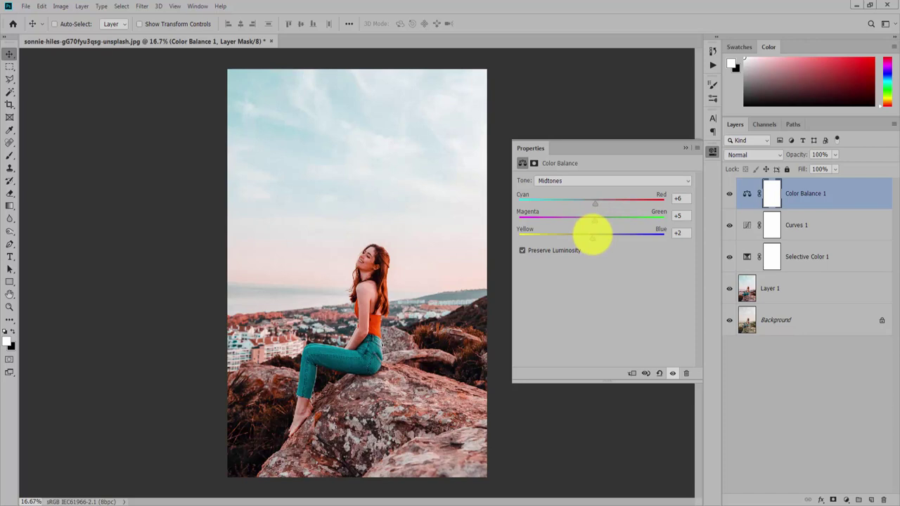
{"action": "left_click", "coordinate": [583, 181]}
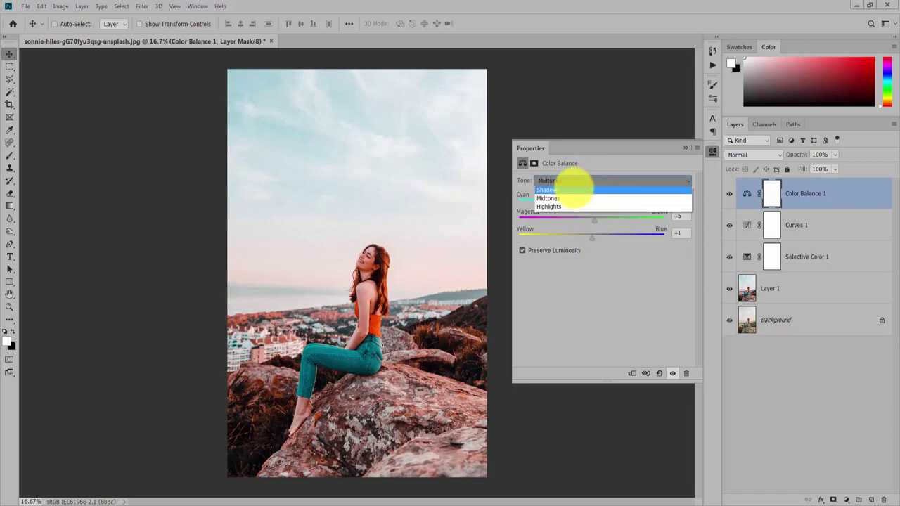
{"action": "left_click", "coordinate": [573, 189]}
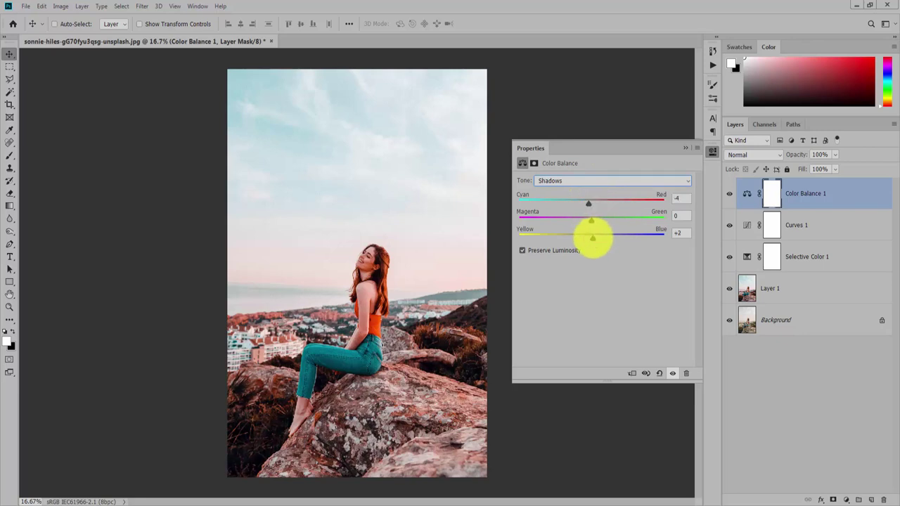
{"action": "left_click", "coordinate": [592, 180]}
{"action": "left_click", "coordinate": [575, 203]}
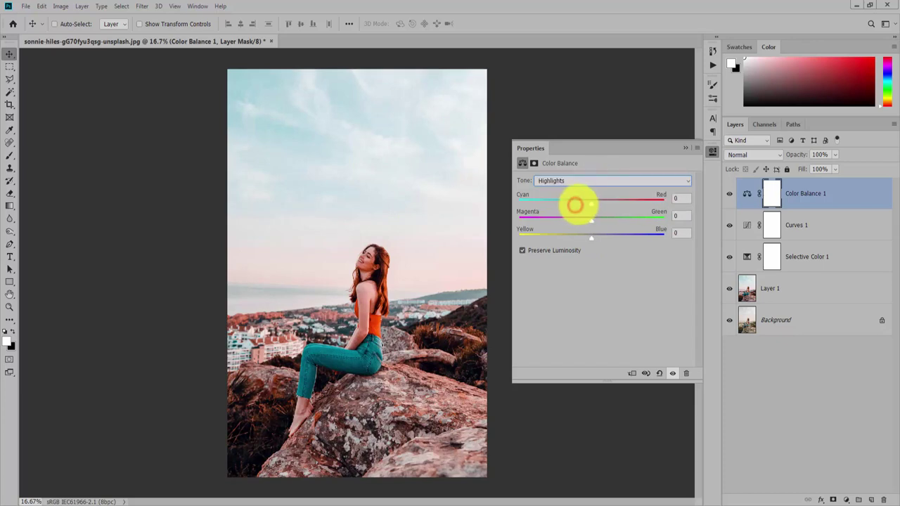
{"action": "left_click_drag", "start_coordinate": [593, 204], "coordinate": [591, 204]}
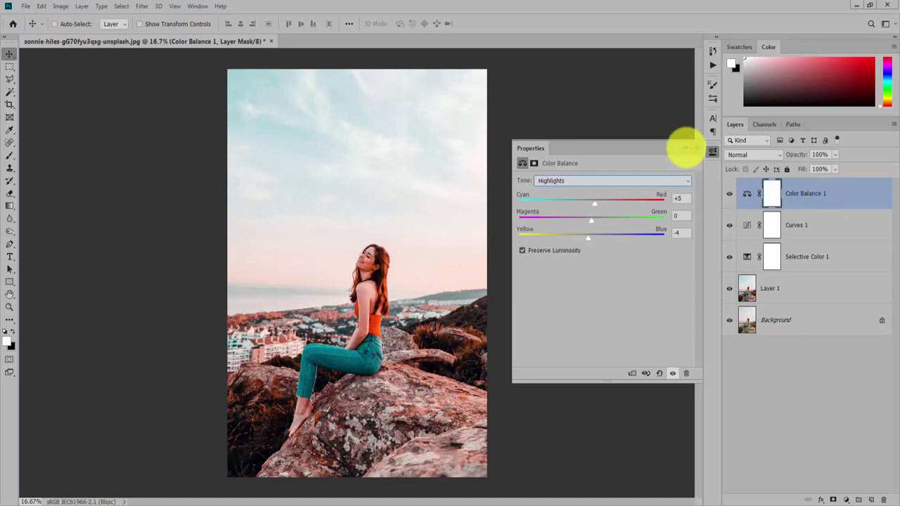
{"action": "left_click", "coordinate": [685, 148]}
Create a new Layer 2 and add two Curves adjustment layers, Curves 2 and Curves 3
{"action": "key", "text": "ctrl+shift+alt+n"}
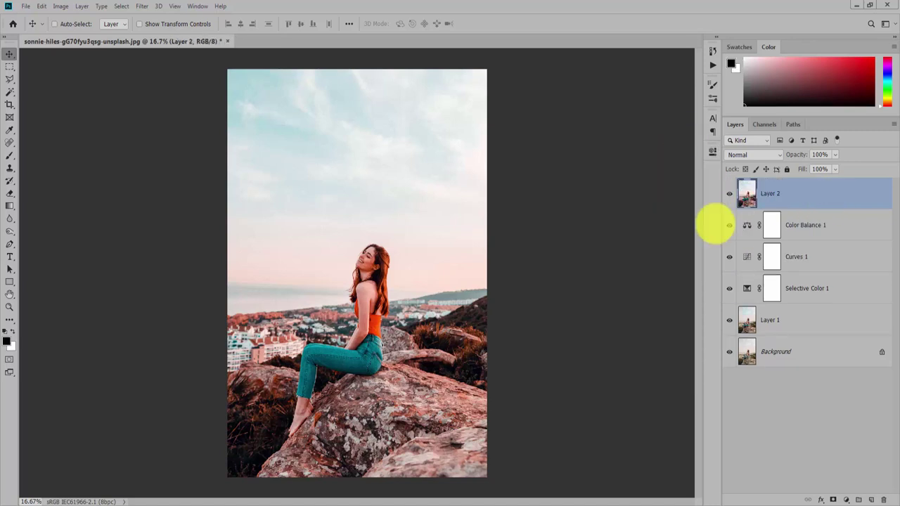
{"action": "left_click", "coordinate": [846, 499]}
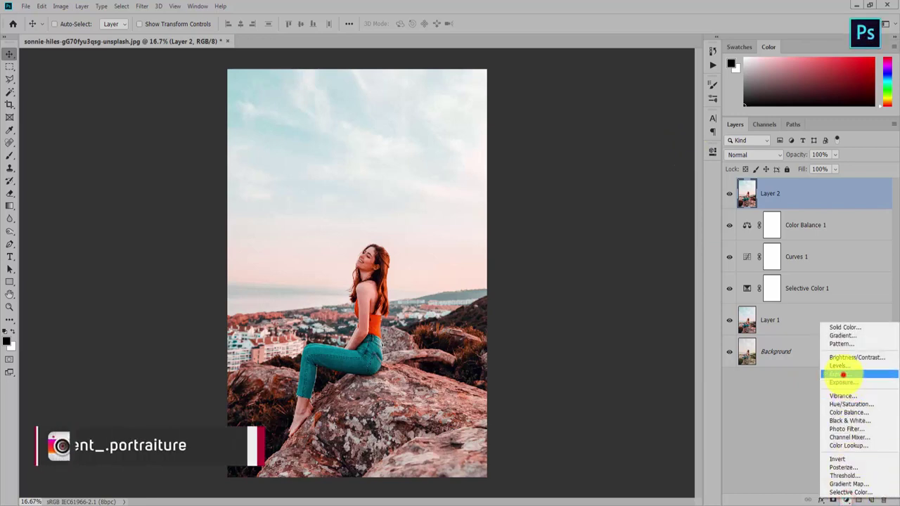
{"action": "left_click", "coordinate": [840, 375]}
{"action": "left_click", "coordinate": [846, 500]}
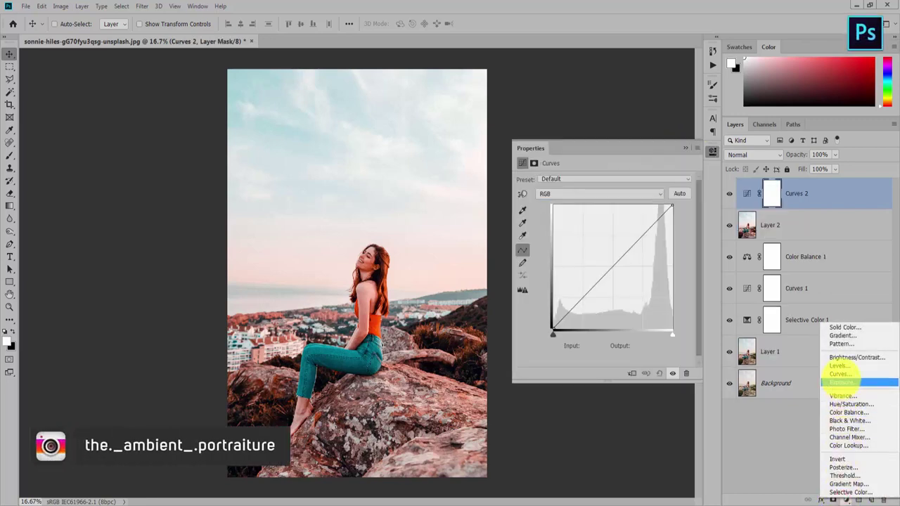
{"action": "left_click", "coordinate": [840, 375]}
Set Curves 3 to Screen and Curves 2 to Multiply, then group both into Group 1
{"action": "left_click", "coordinate": [756, 155]}
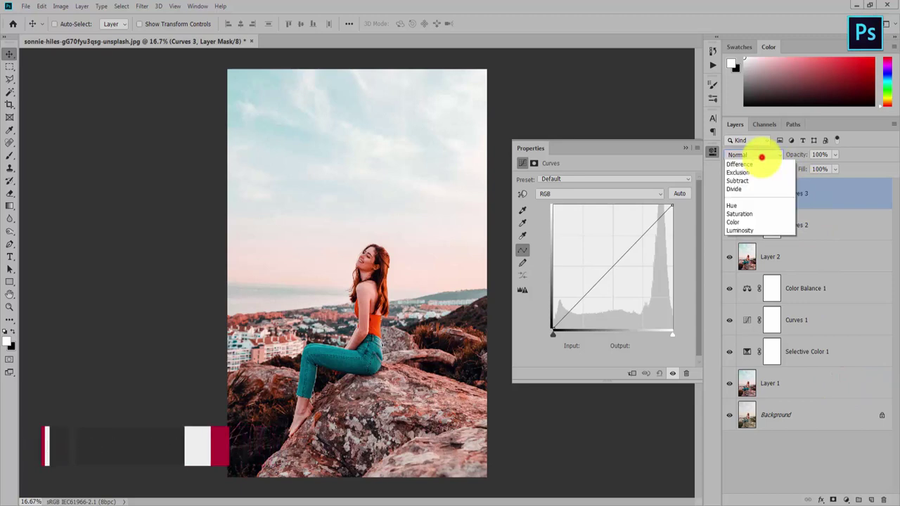
{"action": "left_click", "coordinate": [743, 248]}
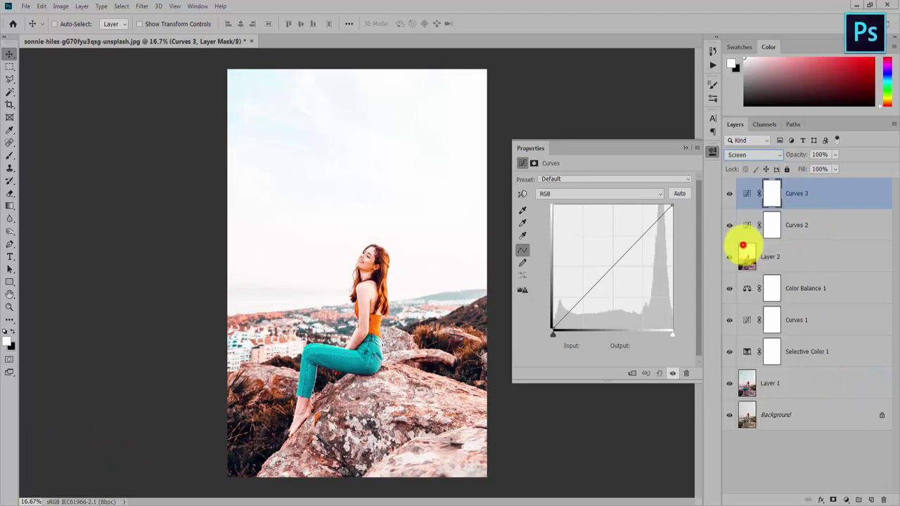
{"action": "left_click", "coordinate": [798, 227]}
{"action": "left_click", "coordinate": [756, 154]}
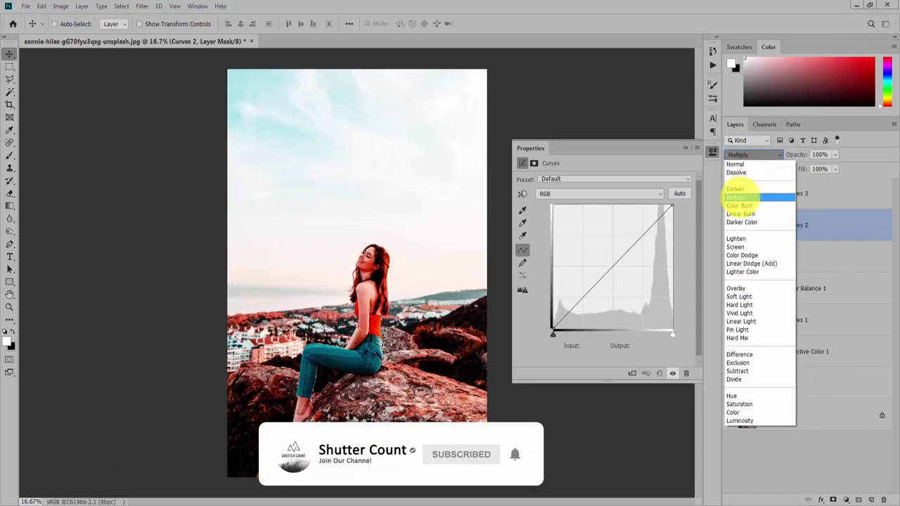
{"action": "left_click", "coordinate": [738, 197]}
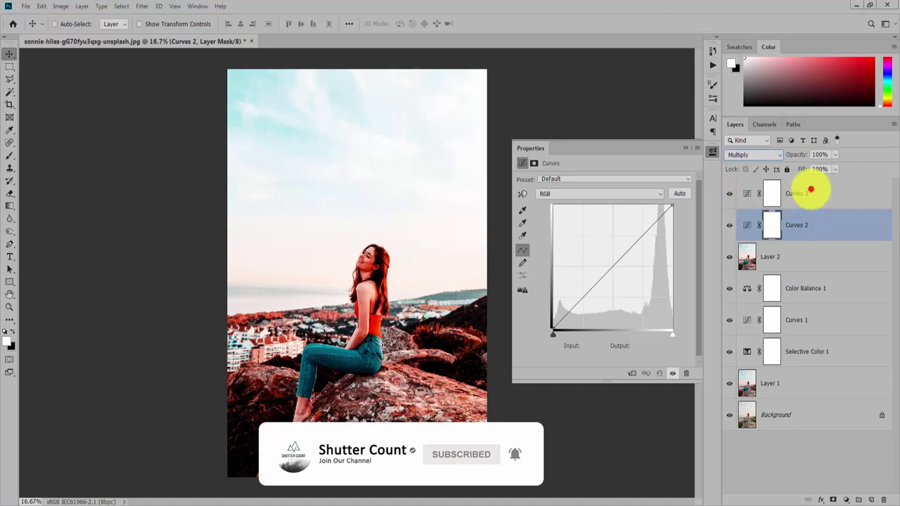
{"action": "left_click", "coordinate": [811, 190], "text": "shift"}
{"action": "key", "text": "ctrl+g"}
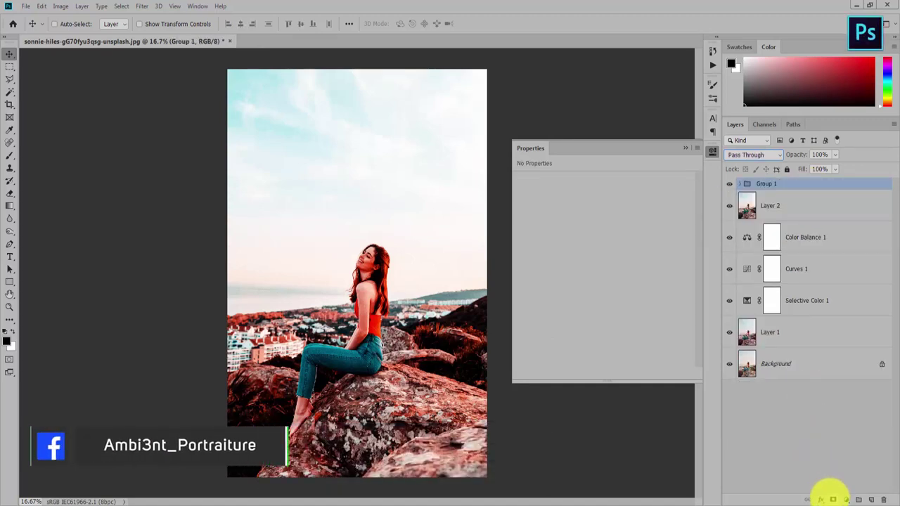
Give Group 1 a layer mask filled via Apply Image using Multiply at 50% opacity
{"action": "left_click", "coordinate": [832, 499]}
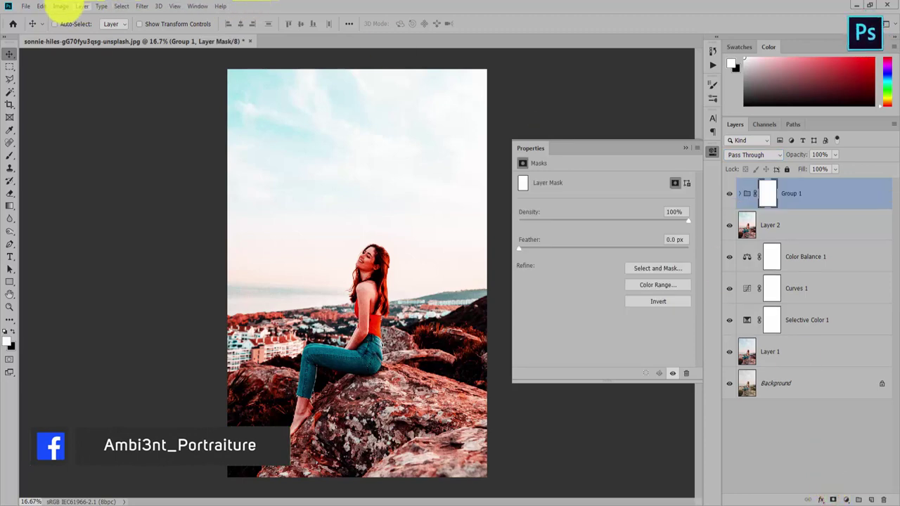
{"action": "left_click", "coordinate": [42, 6]}
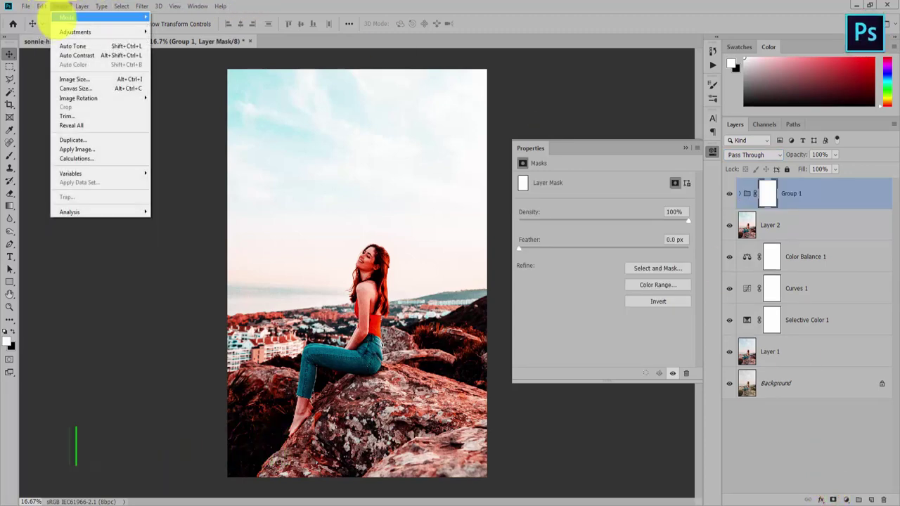
{"action": "mouse_move", "coordinate": [61, 6]}
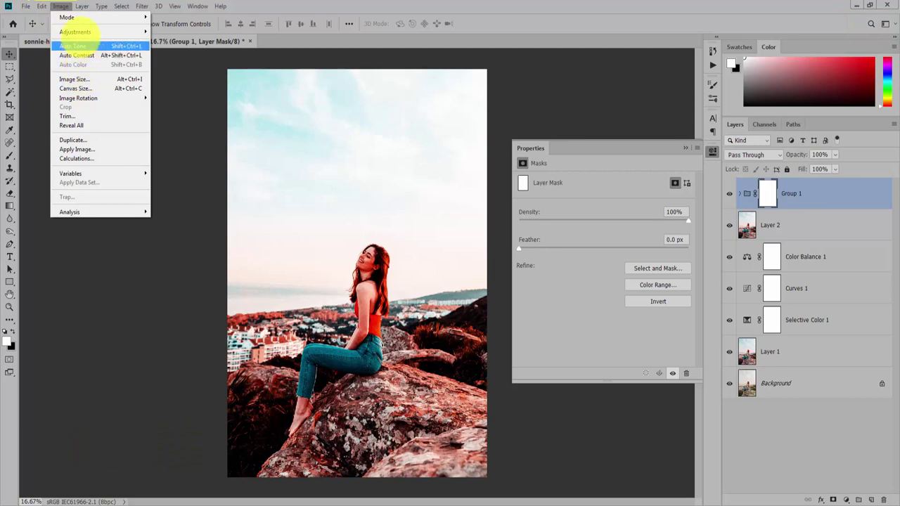
{"action": "left_click", "coordinate": [97, 148]}
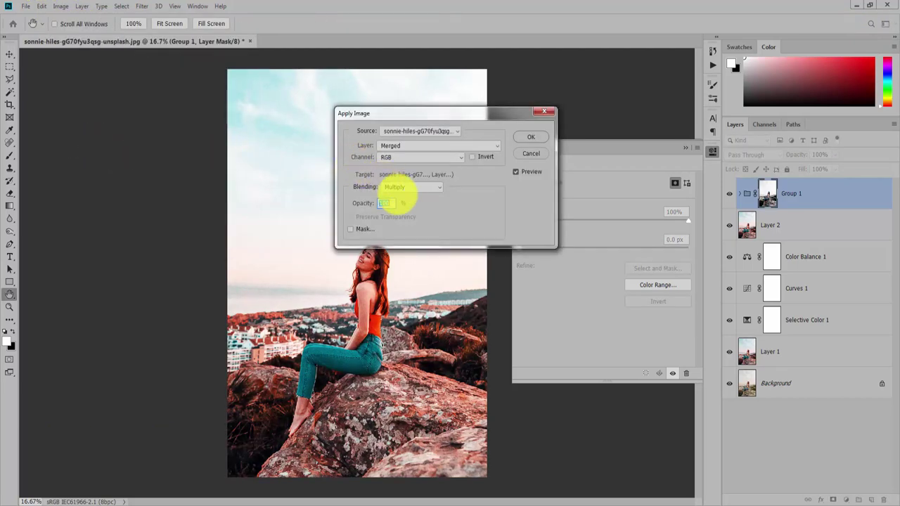
{"action": "type", "text": "50"}
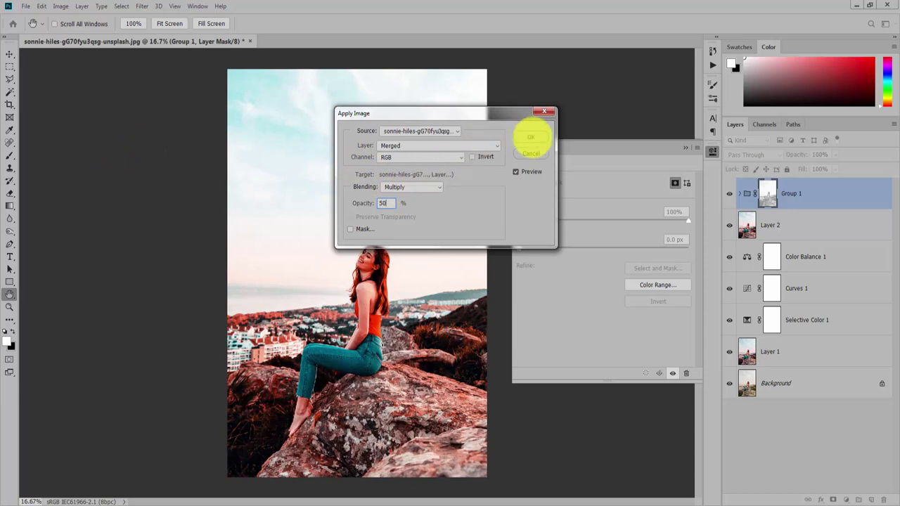
{"action": "left_click", "coordinate": [533, 137]}
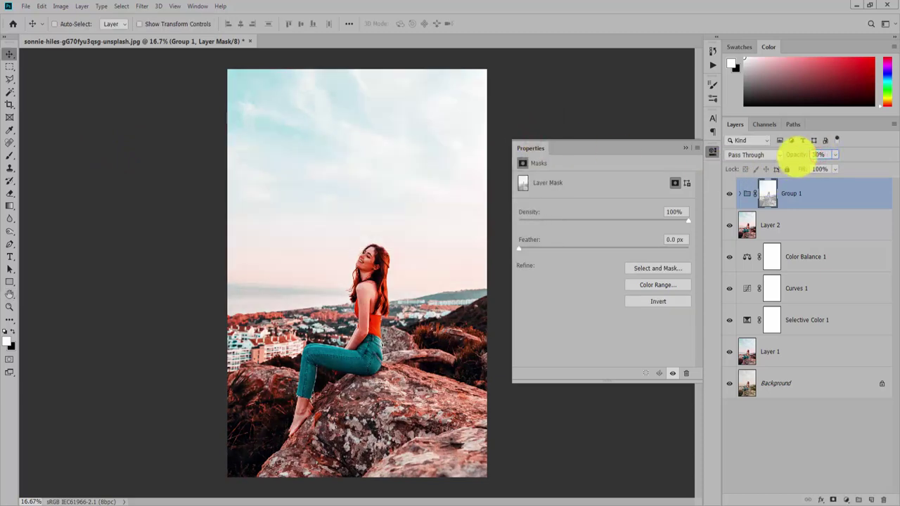
Set Group 1 fill to 50% and split its Underlying Layer highlight blend to 237/255
{"action": "left_click", "coordinate": [818, 170]}
{"action": "type", "text": "50"}
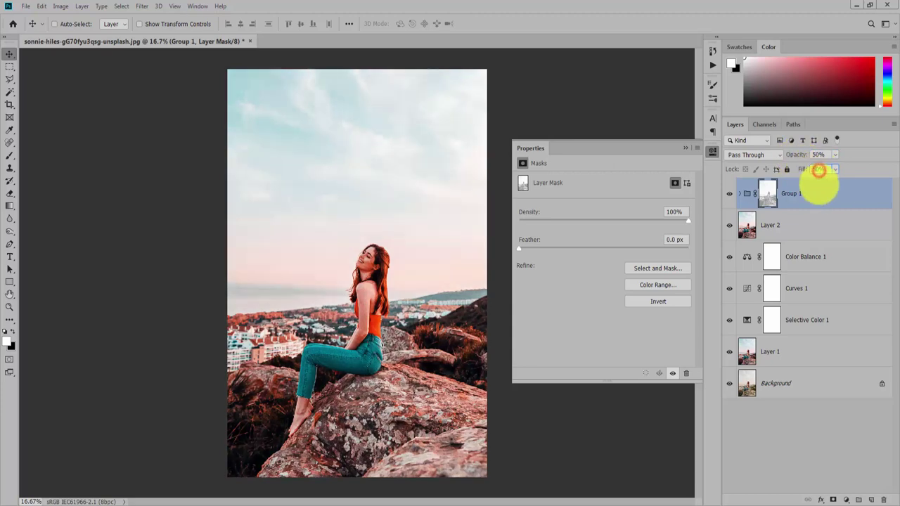
{"action": "double_click", "coordinate": [849, 191]}
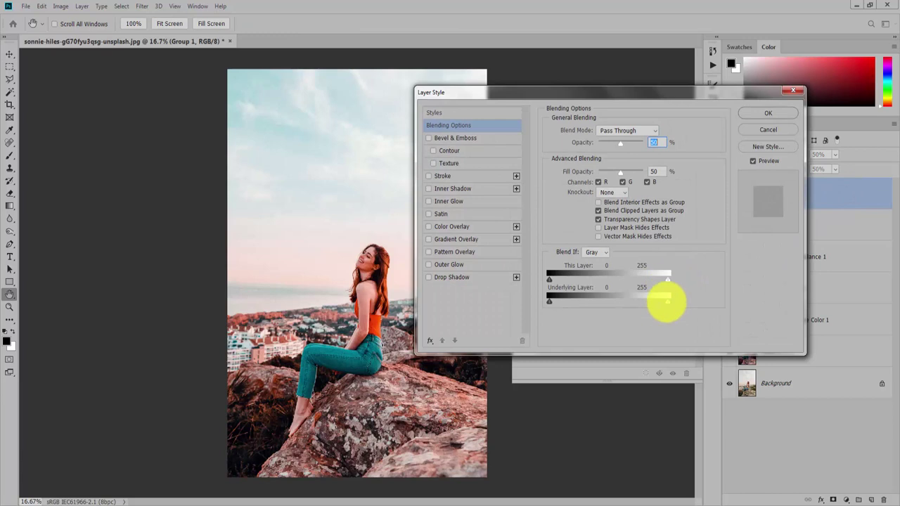
{"action": "left_click_drag", "start_coordinate": [666, 302], "coordinate": [667, 301]}
{"action": "left_click", "coordinate": [668, 303], "text": "alt"}
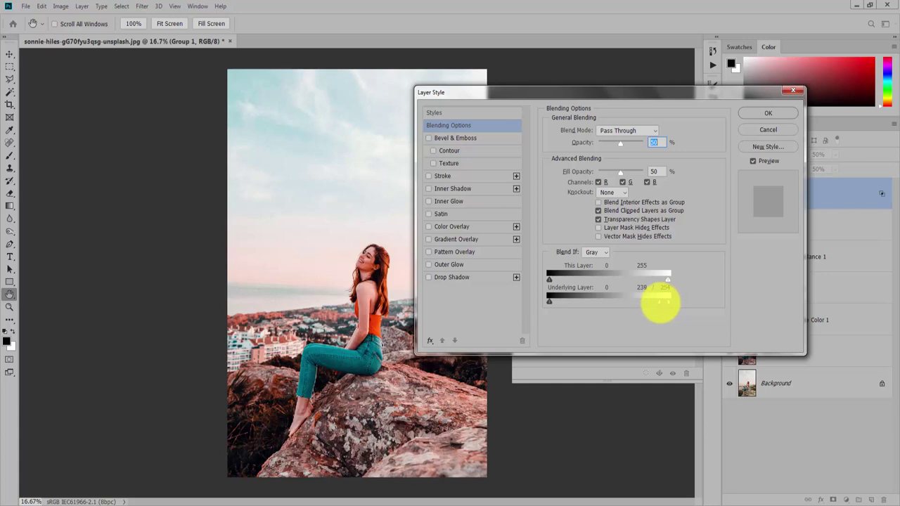
{"action": "left_click_drag", "start_coordinate": [667, 302], "coordinate": [669, 303]}
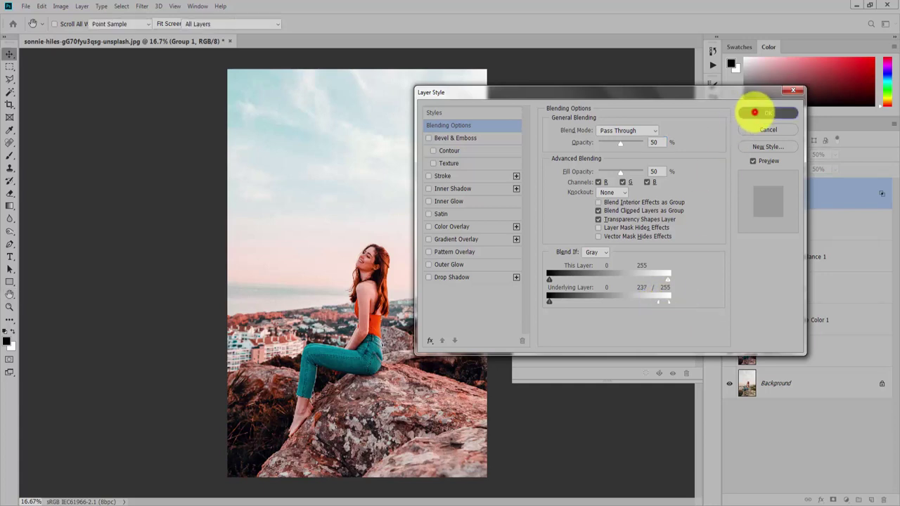
{"action": "left_click", "coordinate": [754, 112]}
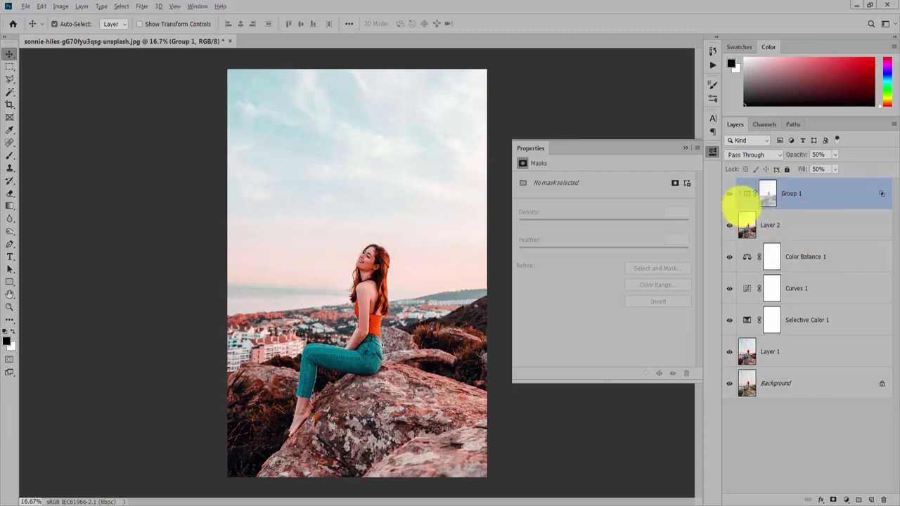
Stamp all visible layers into a new Layer 3 and check the image up close
{"action": "key", "text": "ctrl+shift+alt+e"}
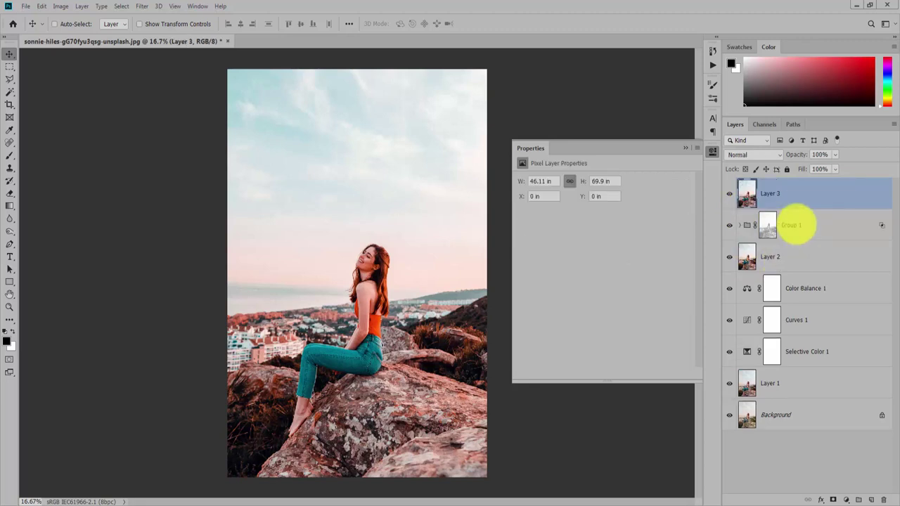
{"action": "key", "text": "ctrl+plus"}
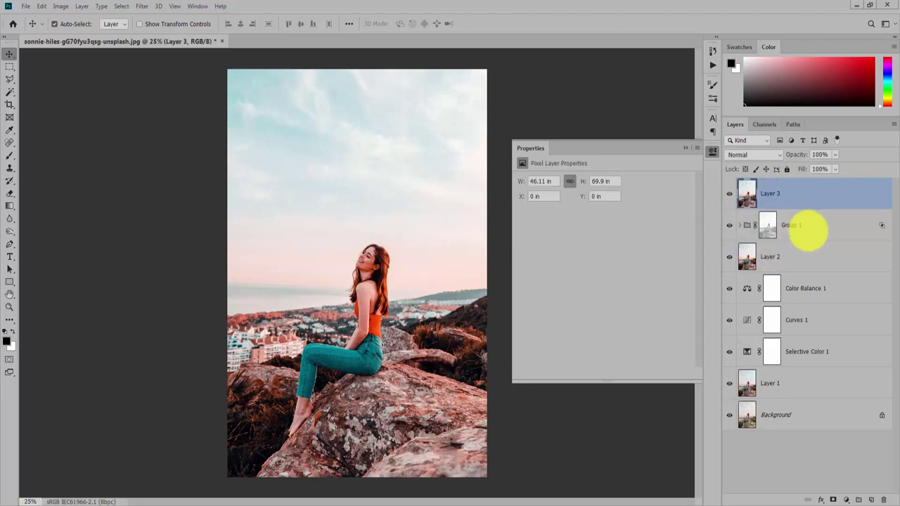
{"action": "key", "text": "ctrl+plus"}
{"action": "key", "text": "ctrl+plus"}
{"action": "left_click", "coordinate": [689, 147]}
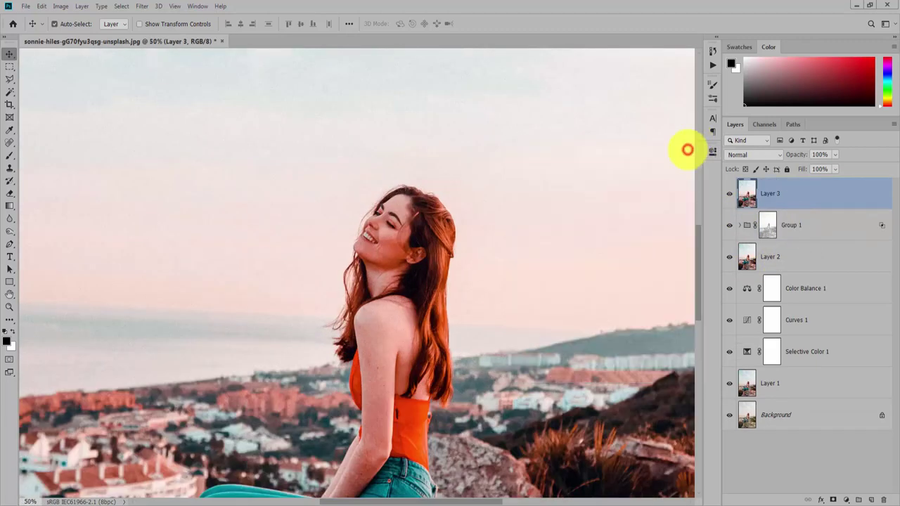
{"action": "key", "text": "ctrl+minus"}
{"action": "key", "text": "ctrl+minus"}
{"action": "key", "text": "ctrl+minus"}
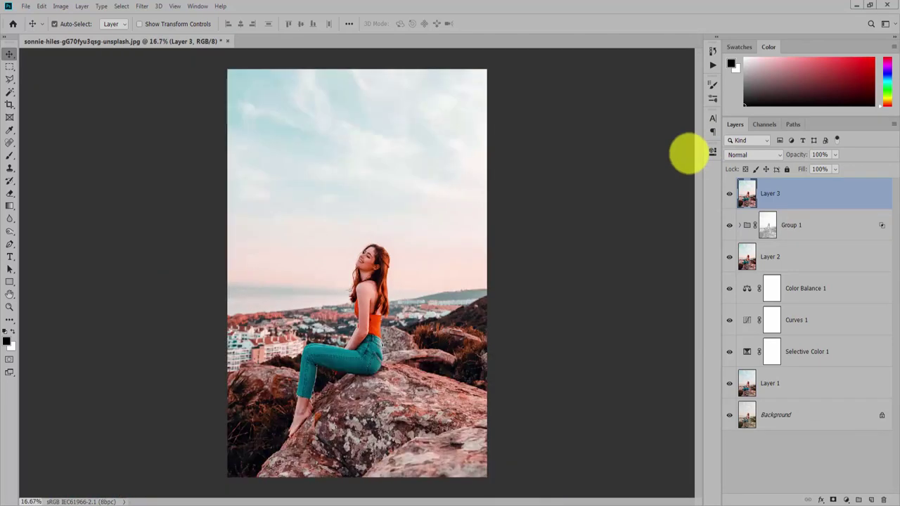
In Camera Raw, set Vibrance +14, Saturation -14 and Color noise reduction 13
{"action": "key", "text": "ctrl+shift+a"}
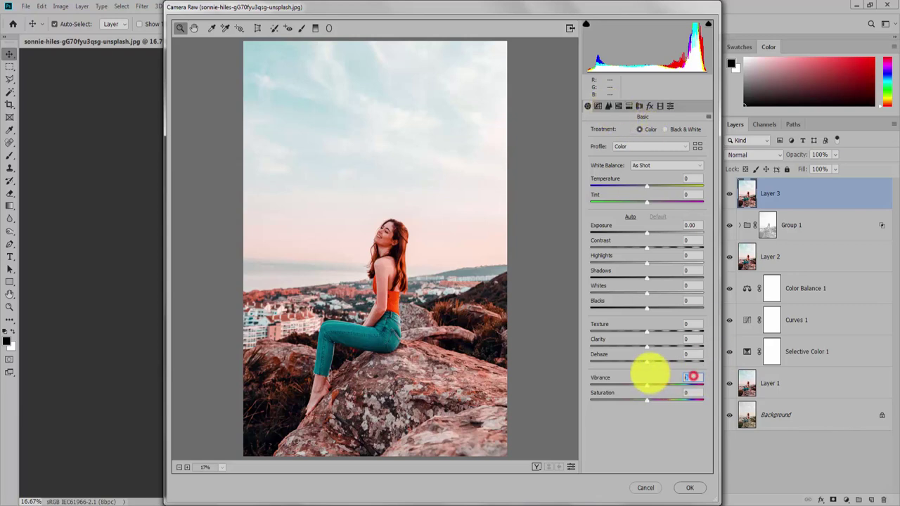
{"action": "left_click_drag", "start_coordinate": [648, 385], "coordinate": [657, 384]}
{"action": "left_click", "coordinate": [691, 394]}
{"action": "type", "text": "-14"}
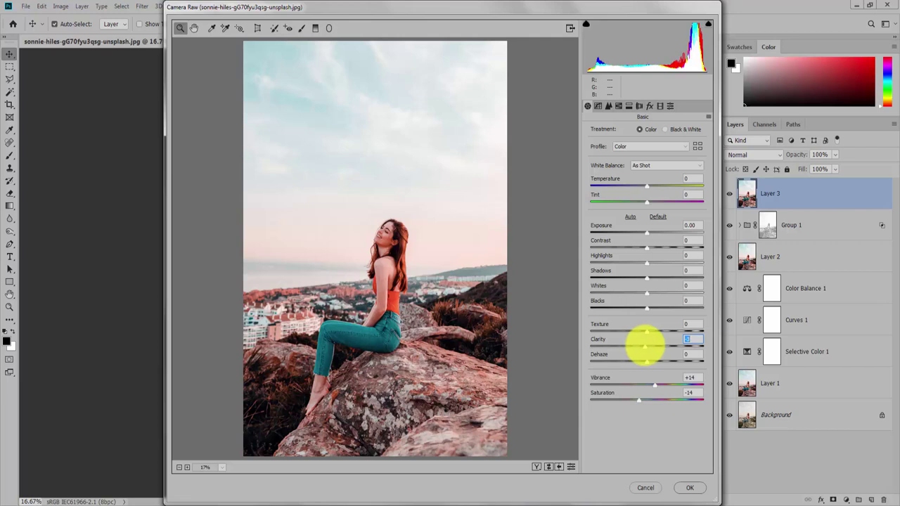
{"action": "left_click", "coordinate": [609, 106]}
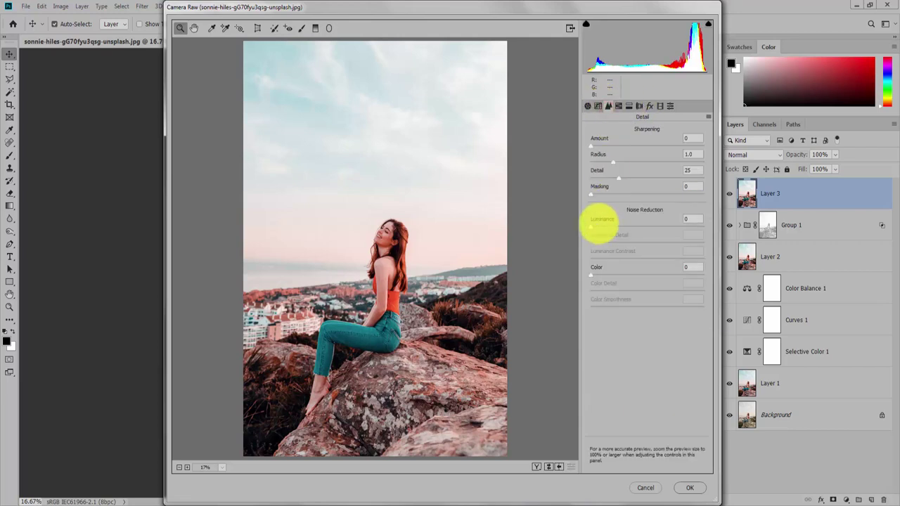
{"action": "left_click", "coordinate": [593, 274]}
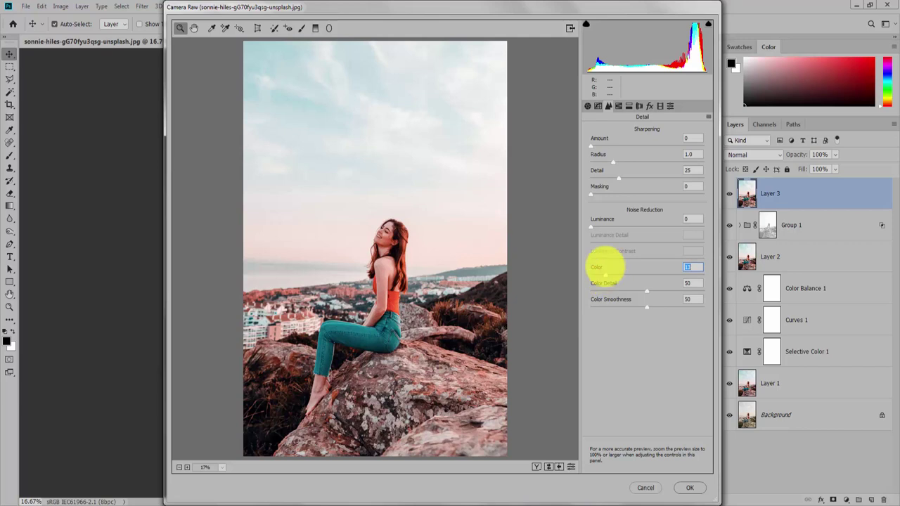
{"action": "left_click", "coordinate": [593, 225]}
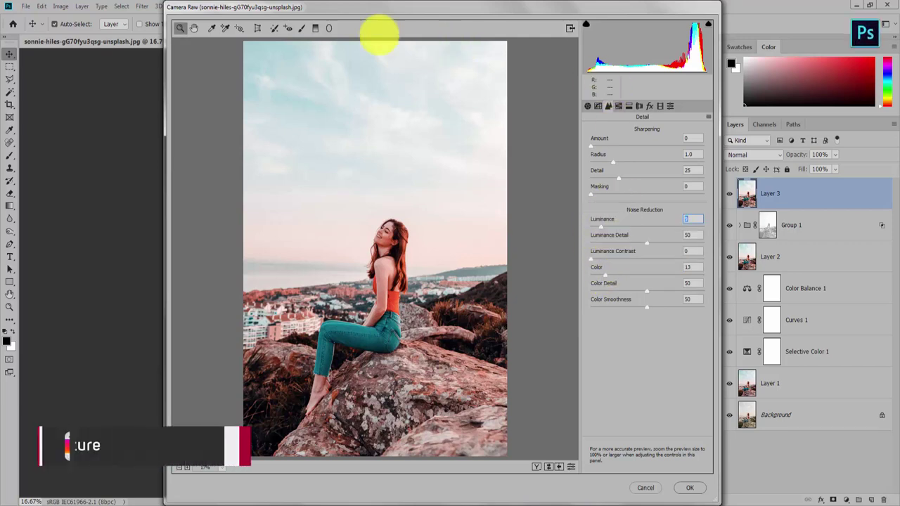
Add a graduated filter rising from the photo's bottom and reposition its start and end lines
{"action": "left_click", "coordinate": [315, 28]}
{"action": "key", "text": "ctrl+minus"}
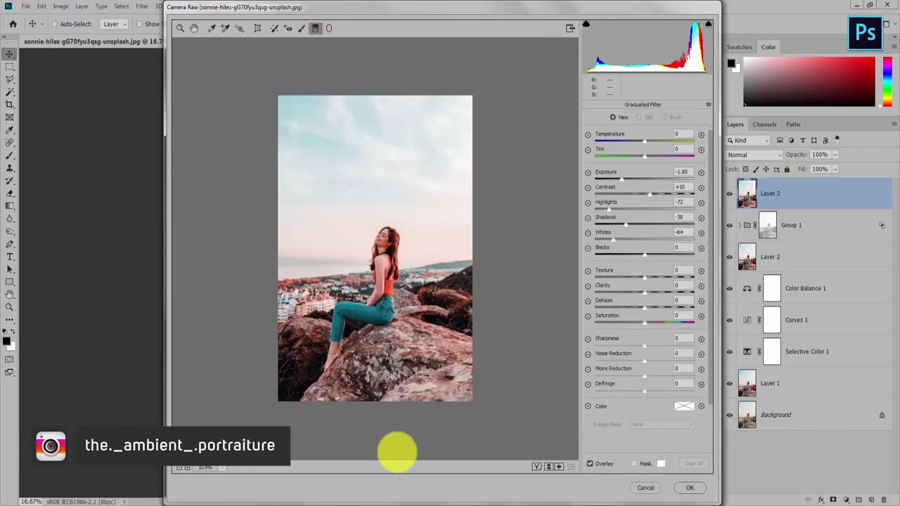
{"action": "left_click_drag", "start_coordinate": [395, 448], "coordinate": [395, 313]}
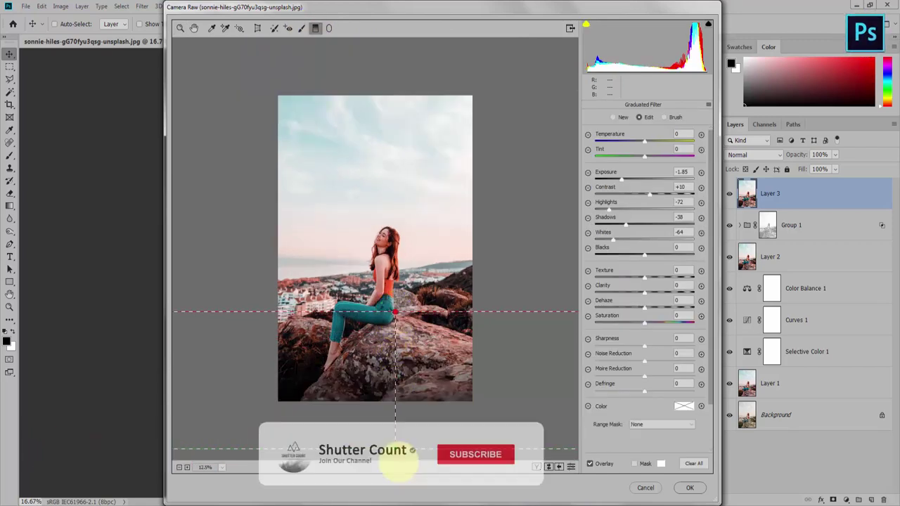
{"action": "key", "text": "ctrl+minus"}
{"action": "left_click_drag", "start_coordinate": [385, 350], "coordinate": [385, 389]}
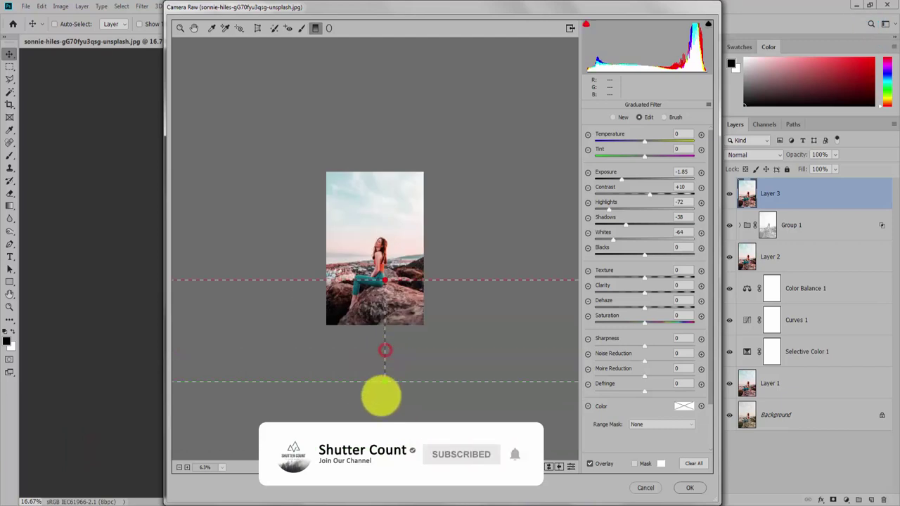
{"action": "left_click_drag", "start_coordinate": [386, 280], "coordinate": [385, 275]}
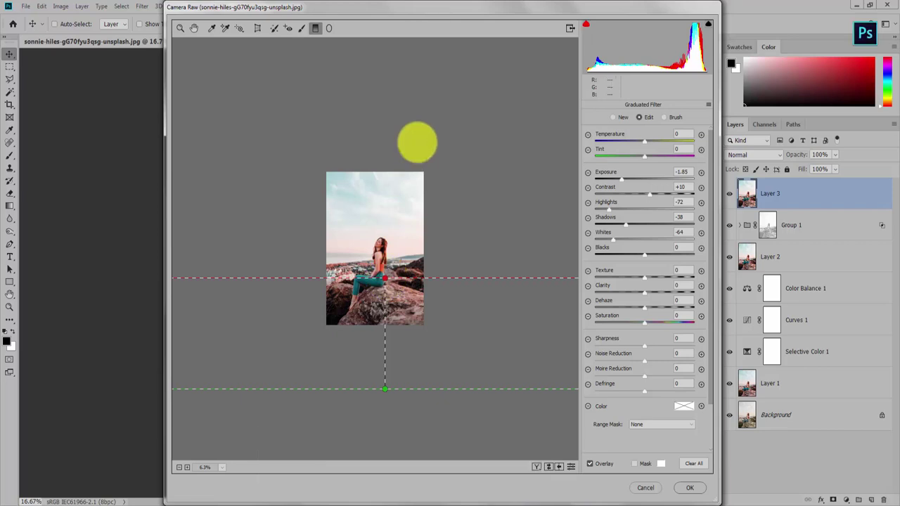
Add a second graduated filter darkening the sky, starting above the top of the photo
{"action": "key", "text": "ctrl+plus"}
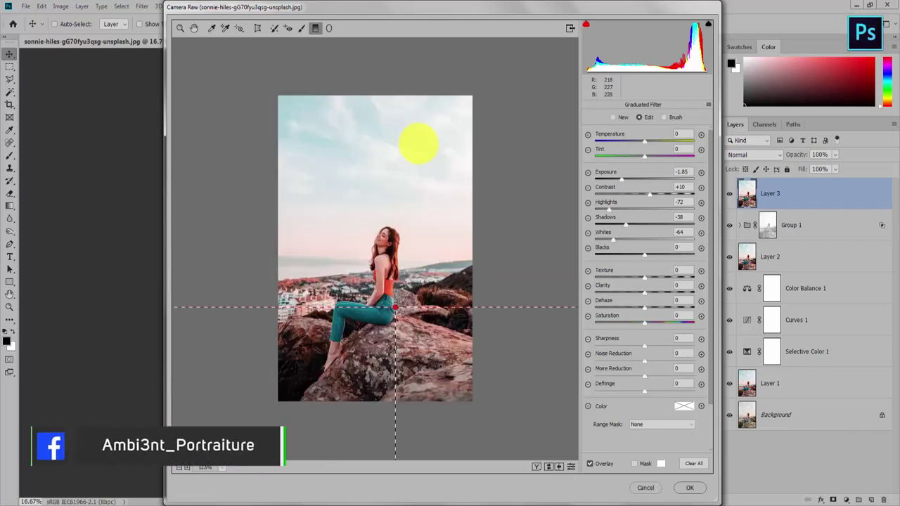
{"action": "left_click", "coordinate": [436, 344]}
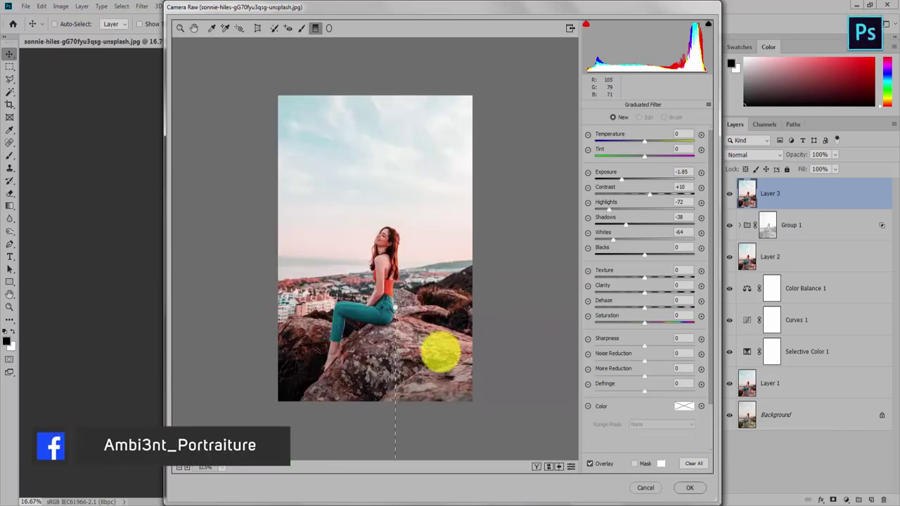
{"action": "left_click_drag", "start_coordinate": [439, 53], "coordinate": [439, 217]}
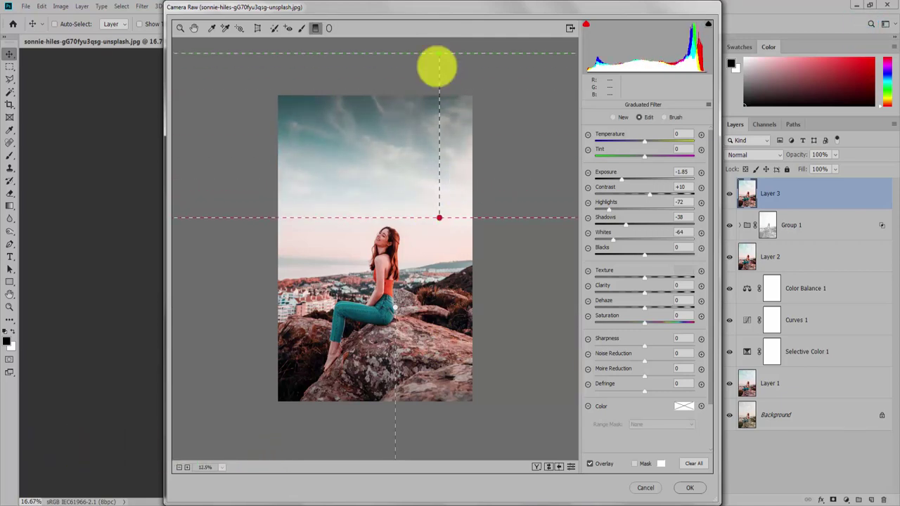
{"action": "mouse_move", "coordinate": [438, 54]}
{"action": "left_mouse_down"}
{"action": "mouse_move", "coordinate": [439, 27]}
{"action": "mouse_move", "coordinate": [408, 100]}
{"action": "mouse_move", "coordinate": [407, 66]}
{"action": "mouse_move", "coordinate": [408, 78]}
{"action": "left_mouse_up"}
{"action": "key", "text": "ctrl+minus"}
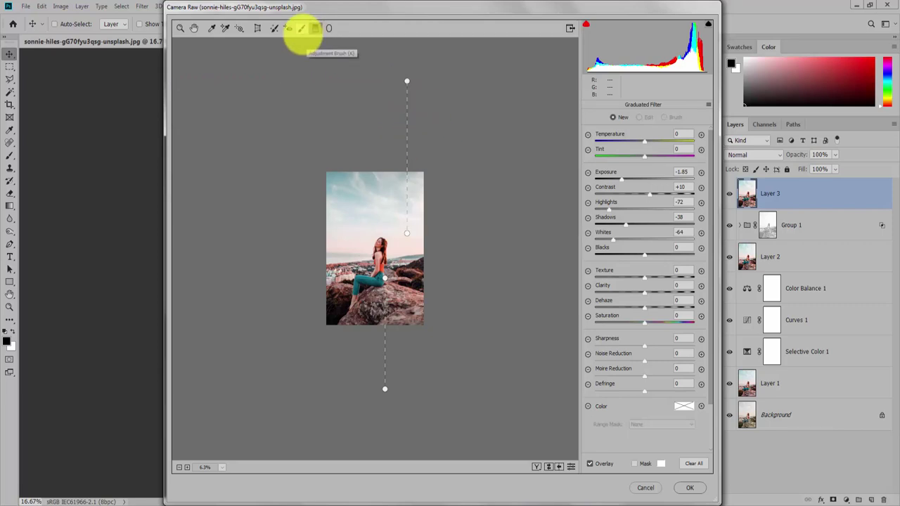
Place a reset Adjustment Brush pin on the sky and raise its Contrast to +28
{"action": "left_click", "coordinate": [302, 28]}
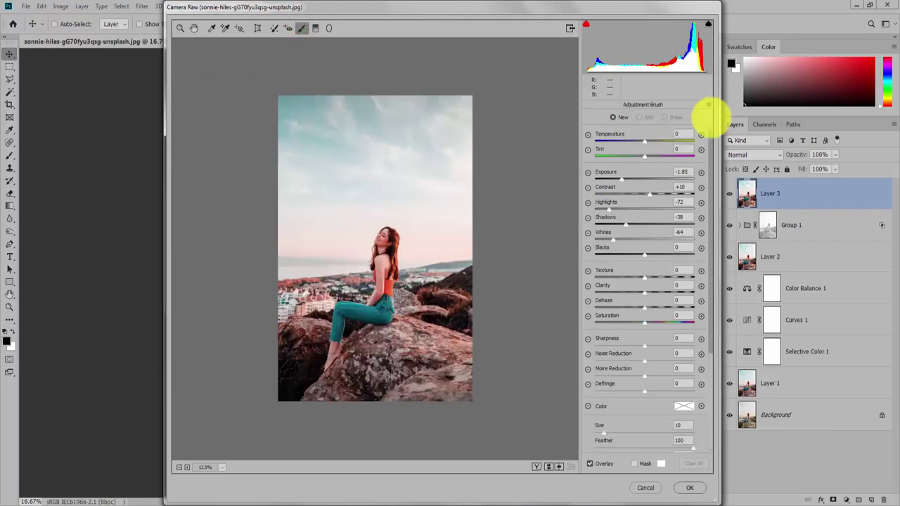
{"action": "left_click", "coordinate": [708, 104]}
{"action": "left_click", "coordinate": [715, 125]}
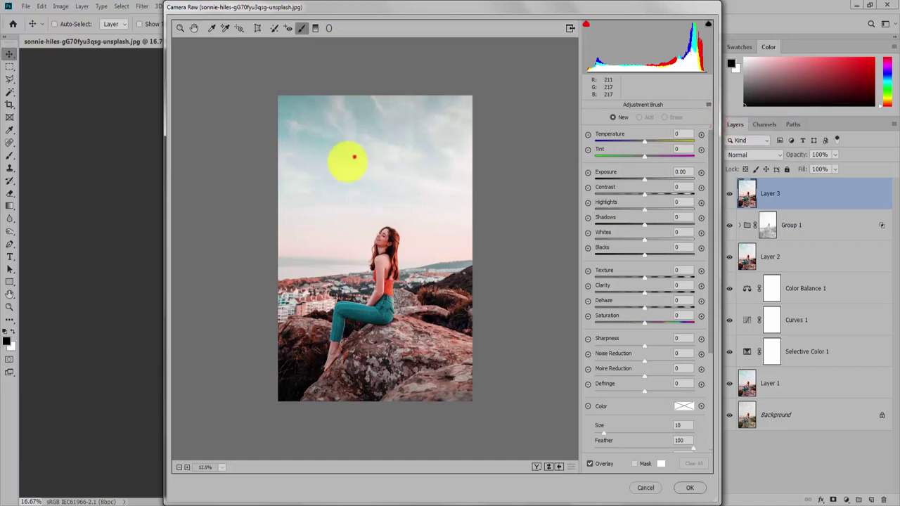
{"action": "left_click", "coordinate": [354, 157]}
{"action": "left_click_drag", "start_coordinate": [645, 208], "coordinate": [628, 209]}
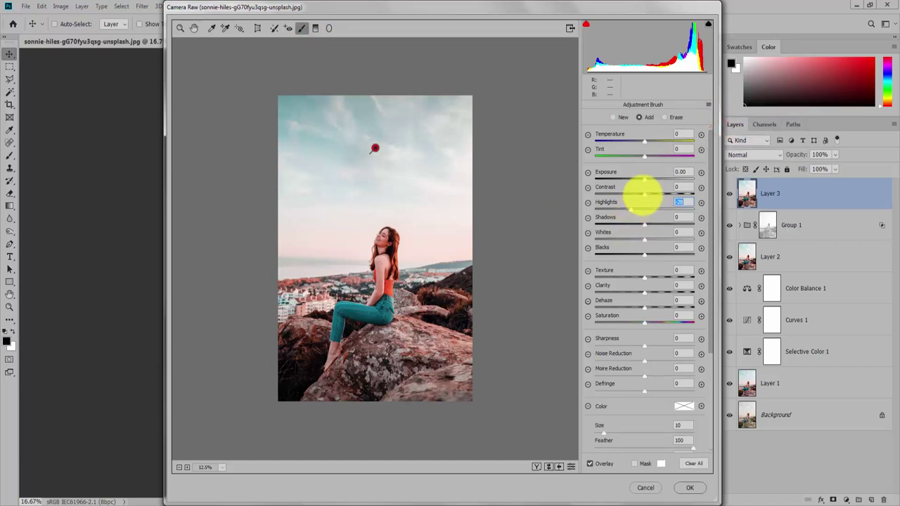
{"action": "mouse_move", "coordinate": [656, 190]}
{"action": "left_mouse_down"}
{"action": "mouse_move", "coordinate": [686, 199]}
{"action": "mouse_move", "coordinate": [649, 197]}
{"action": "mouse_move", "coordinate": [644, 181]}
{"action": "left_mouse_up"}
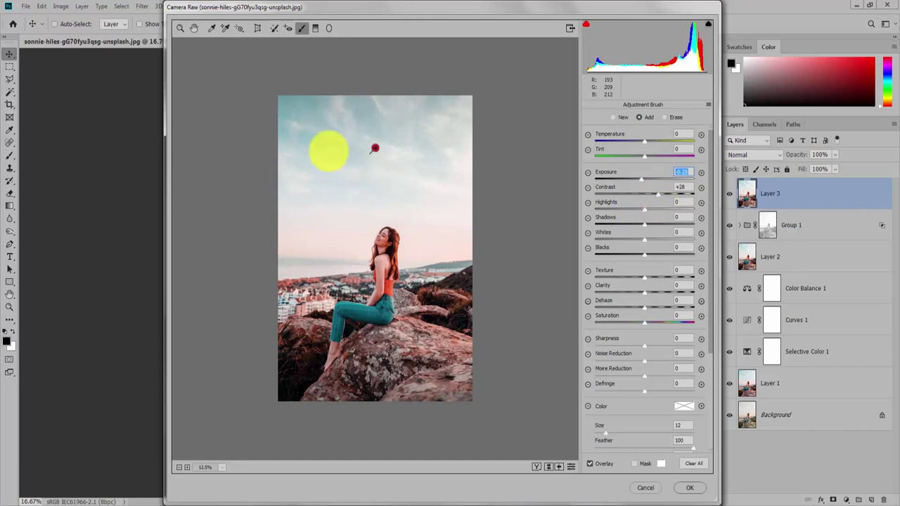
Enlarge the brush, keep Whites at 0, and set sky Exposure -0.55 and Highlights -12
{"action": "key", "text": "bracketright"}
{"action": "key", "text": "bracketright"}
{"action": "key", "text": "bracketright"}
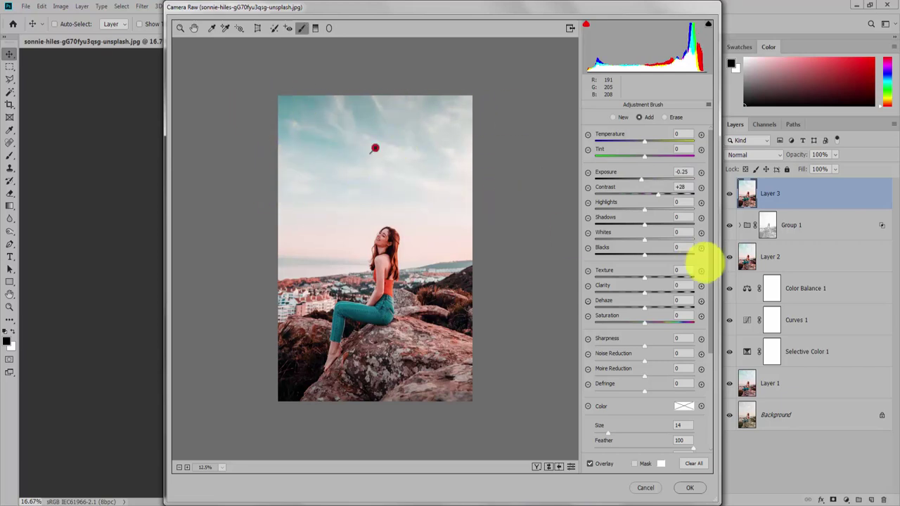
{"action": "left_click", "coordinate": [647, 237]}
{"action": "mouse_move", "coordinate": [647, 237]}
{"action": "left_mouse_down"}
{"action": "mouse_move", "coordinate": [633, 239]}
{"action": "mouse_move", "coordinate": [644, 238]}
{"action": "left_mouse_up"}
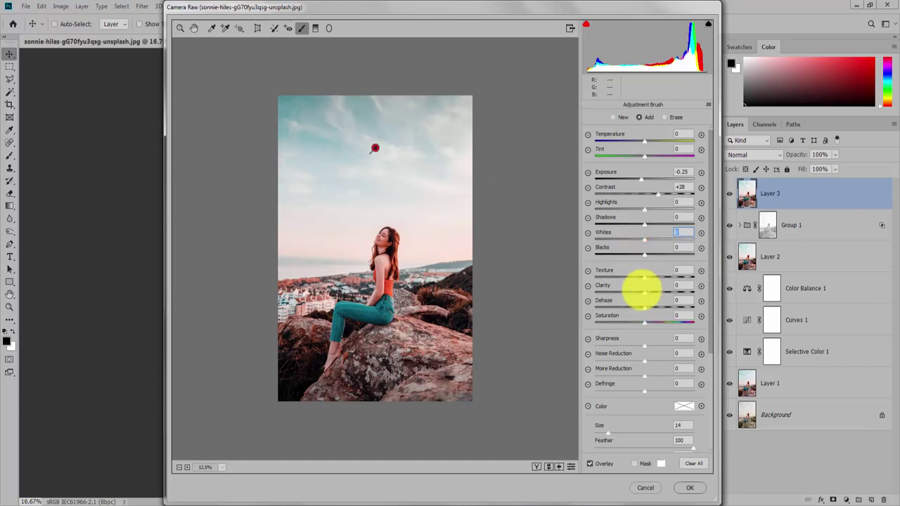
{"action": "left_click", "coordinate": [641, 291]}
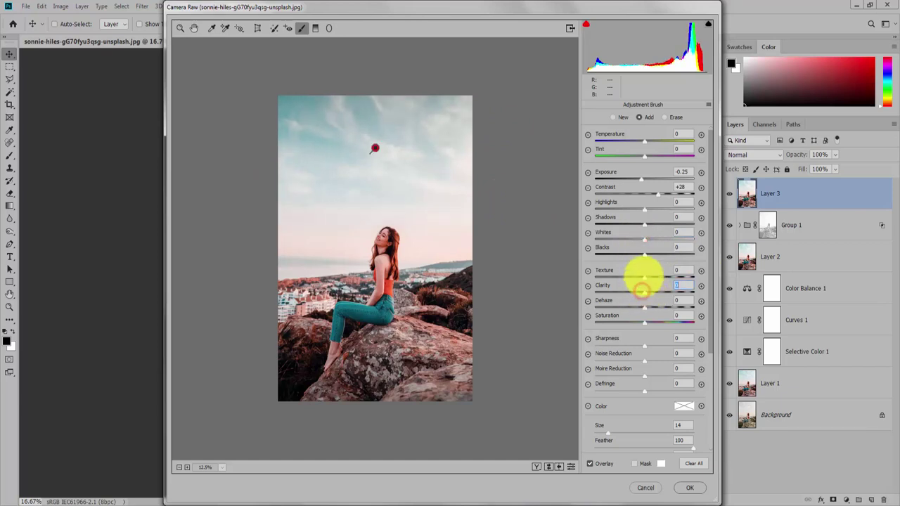
{"action": "left_click", "coordinate": [637, 177]}
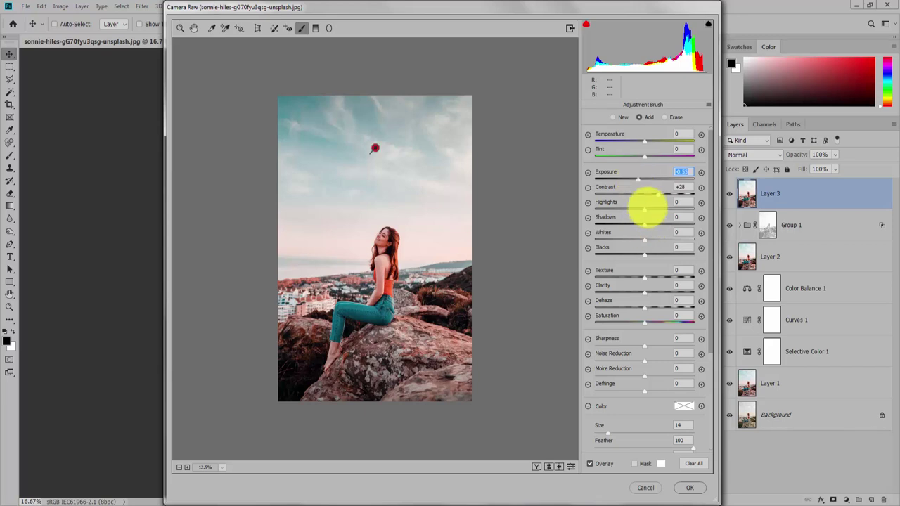
{"action": "left_click", "coordinate": [643, 209]}
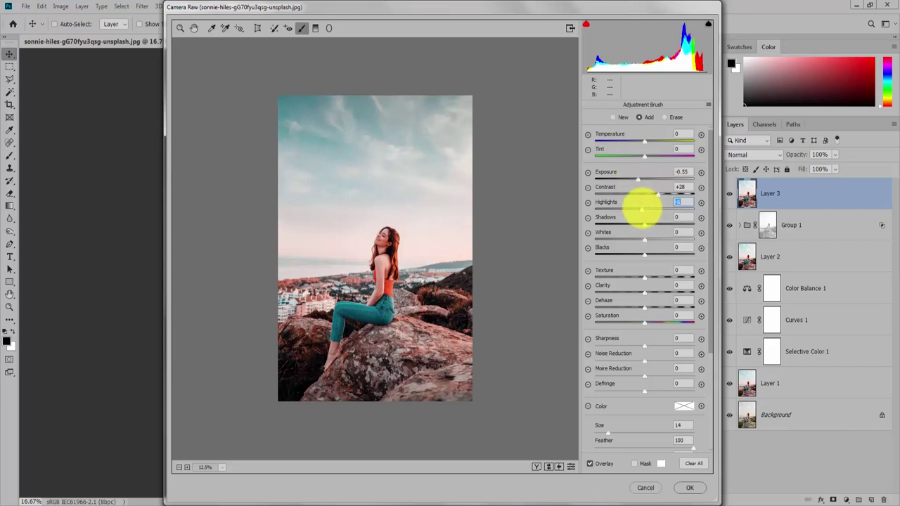
Return Blues and Aquas HSL luminance toward 0 and apply the Camera Raw edits to Layer 3
{"action": "left_click", "coordinate": [180, 28]}
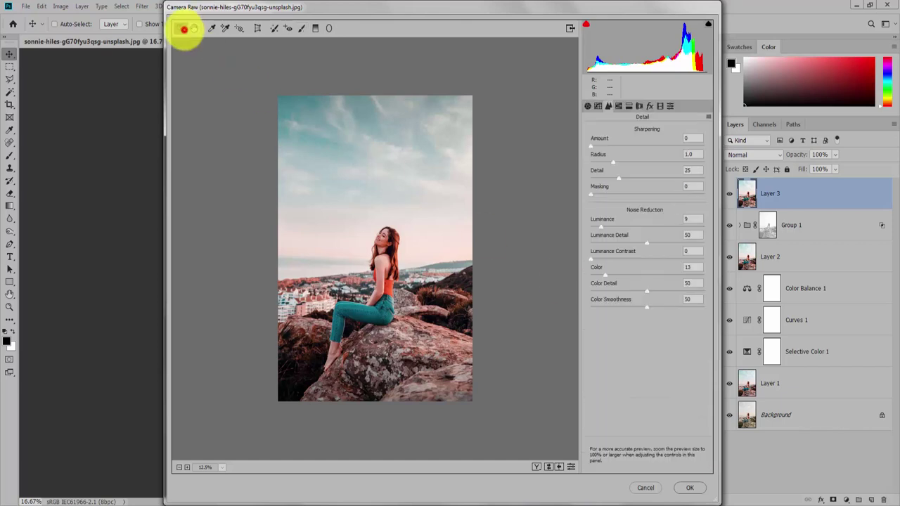
{"action": "left_click", "coordinate": [619, 106]}
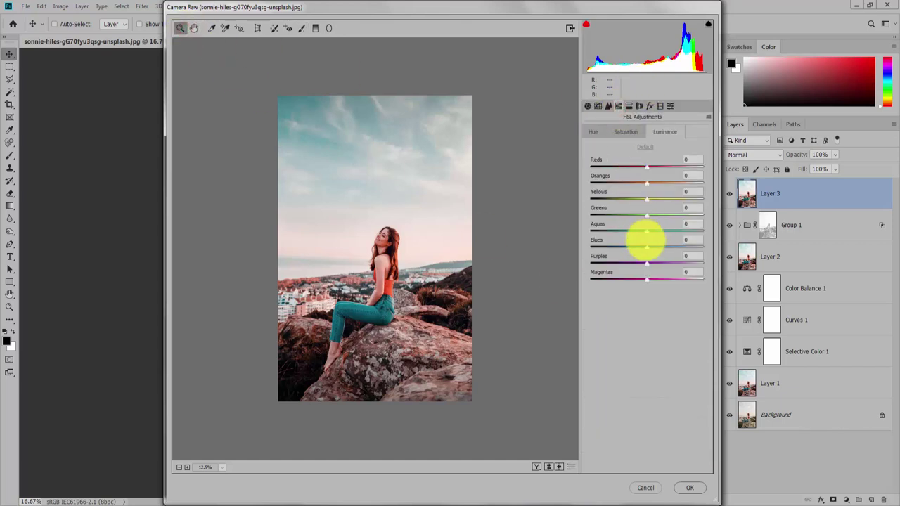
{"action": "left_click", "coordinate": [646, 247]}
{"action": "mouse_move", "coordinate": [661, 244]}
{"action": "left_mouse_down"}
{"action": "mouse_move", "coordinate": [637, 246]}
{"action": "mouse_move", "coordinate": [655, 232]}
{"action": "left_mouse_up"}
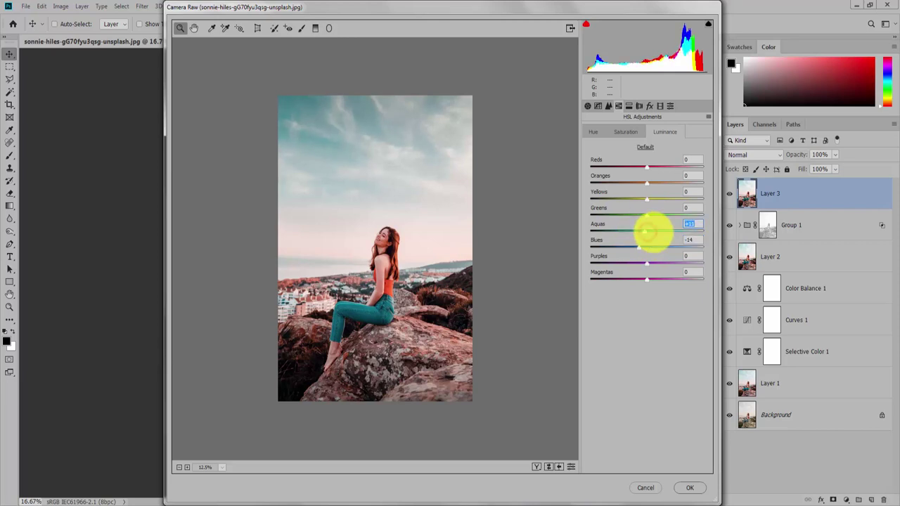
{"action": "double_click", "coordinate": [653, 232]}
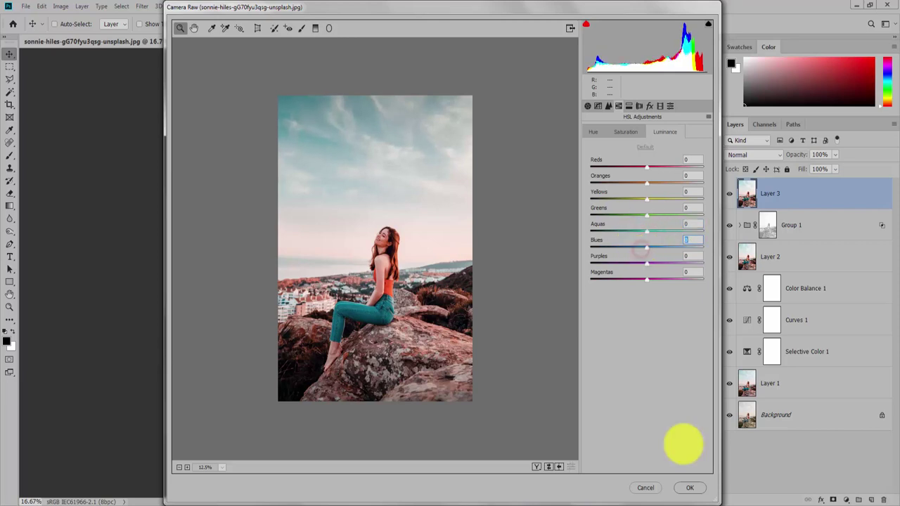
{"action": "left_click", "coordinate": [688, 487]}
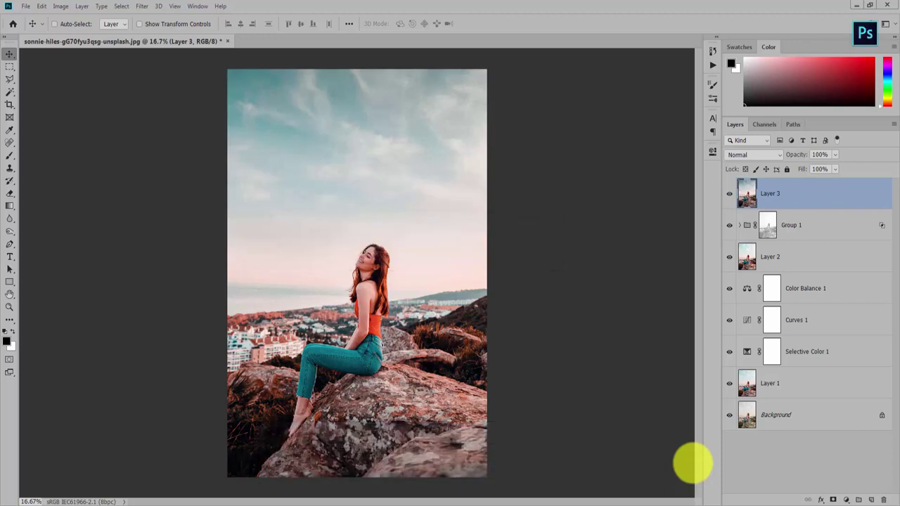
Duplicate Layer 3 and, in Camera Raw's HSL panel, boost Aquas saturation to +30
{"action": "key", "text": "ctrl+j"}
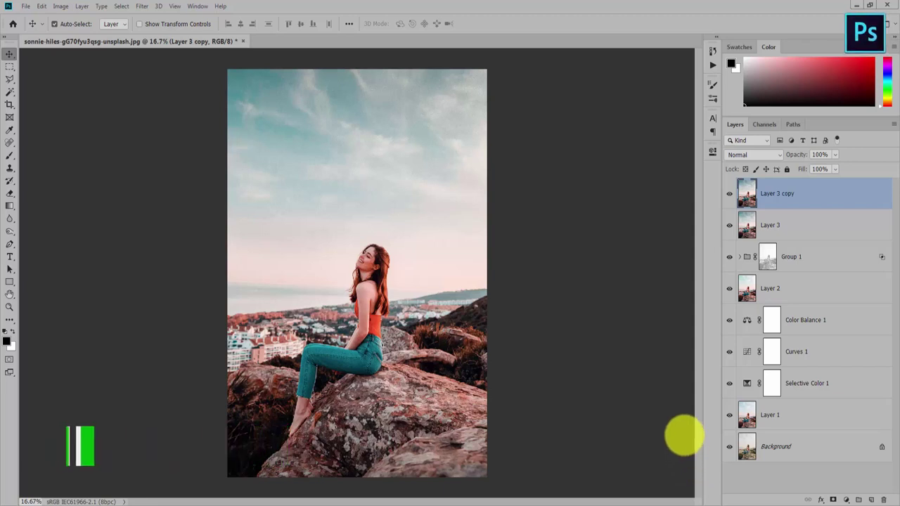
{"action": "key", "text": "ctrl+shift+a"}
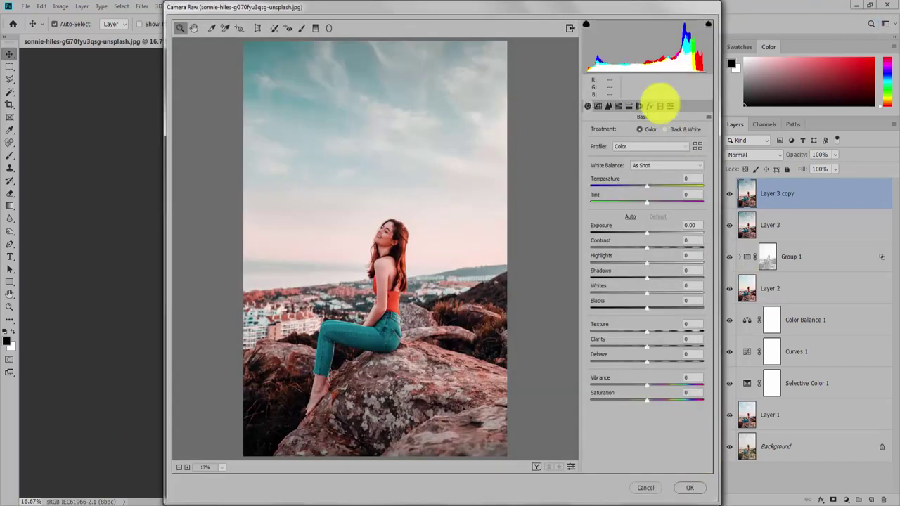
{"action": "left_click", "coordinate": [619, 106]}
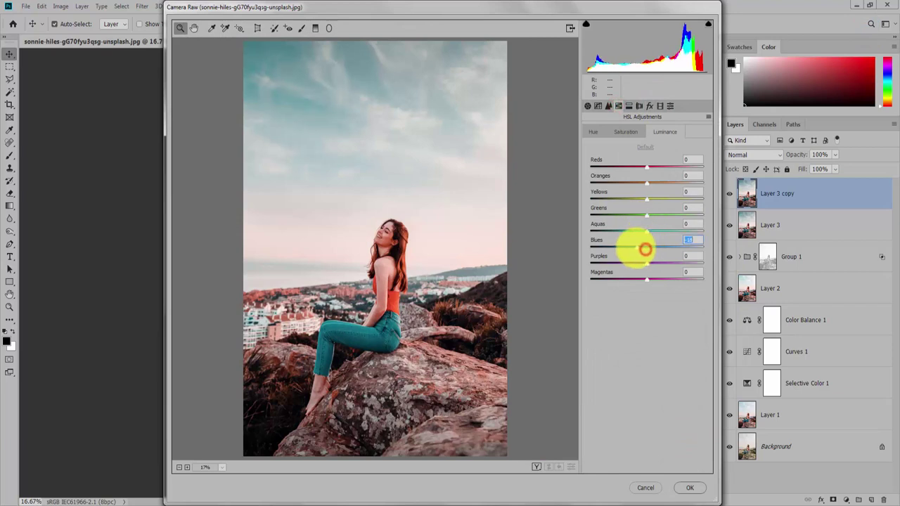
{"action": "left_click", "coordinate": [625, 132]}
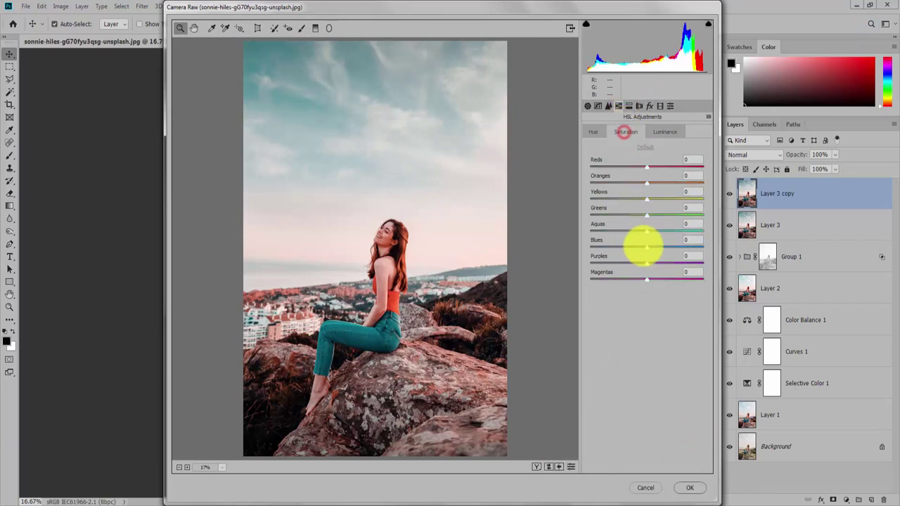
{"action": "left_click", "coordinate": [689, 240]}
{"action": "type", "text": "+54"}
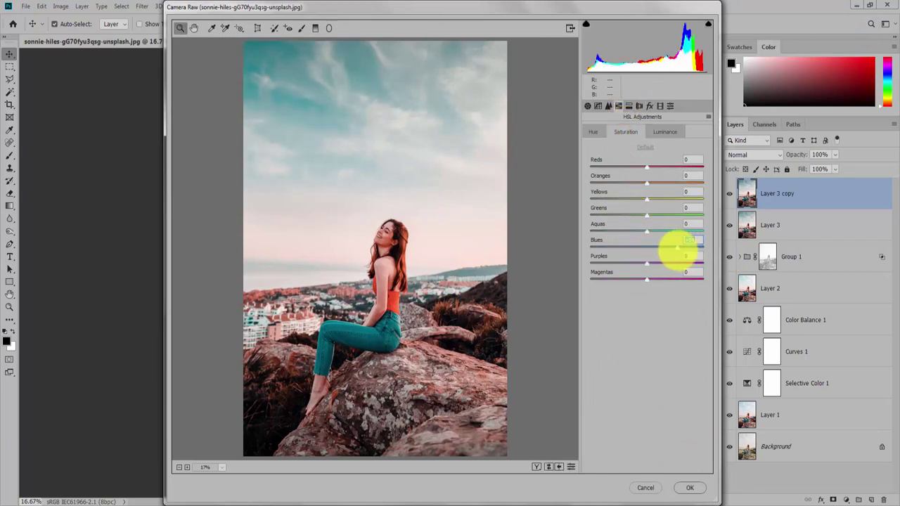
{"action": "mouse_move", "coordinate": [647, 231]}
{"action": "left_mouse_down"}
{"action": "mouse_move", "coordinate": [683, 231]}
{"action": "mouse_move", "coordinate": [660, 231]}
{"action": "left_mouse_up"}
Set HSL luminance to Aquas +26 and Blues -33, compare before/after, and apply Camera Raw
{"action": "left_click", "coordinate": [595, 132]}
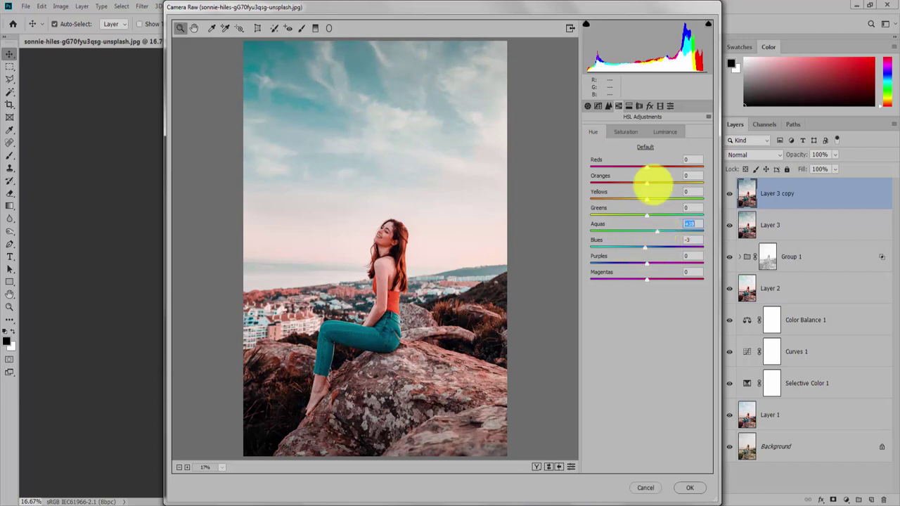
{"action": "left_click", "coordinate": [630, 133]}
{"action": "left_click", "coordinate": [662, 133]}
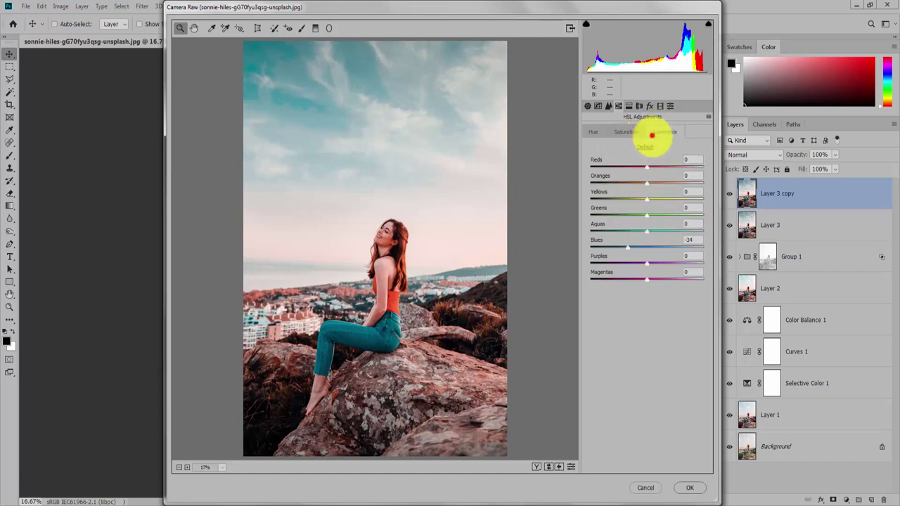
{"action": "mouse_move", "coordinate": [646, 230]}
{"action": "left_mouse_down"}
{"action": "mouse_move", "coordinate": [665, 232]}
{"action": "mouse_move", "coordinate": [627, 246]}
{"action": "left_mouse_up"}
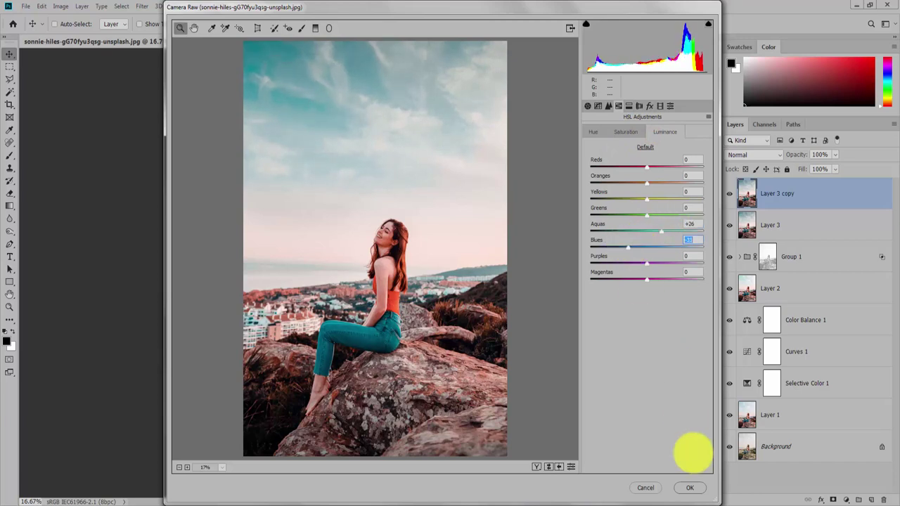
{"action": "left_click", "coordinate": [552, 467]}
{"action": "left_click", "coordinate": [552, 467]}
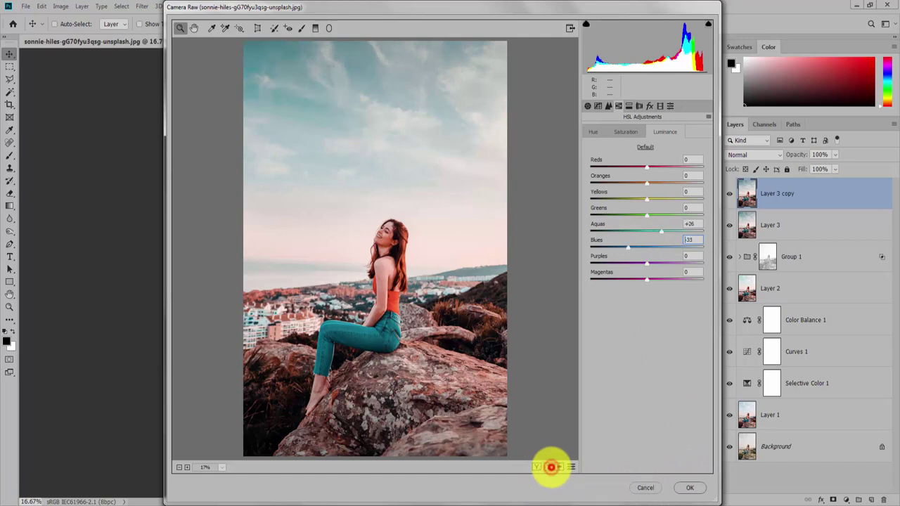
{"action": "left_click", "coordinate": [551, 467]}
{"action": "left_click", "coordinate": [552, 467]}
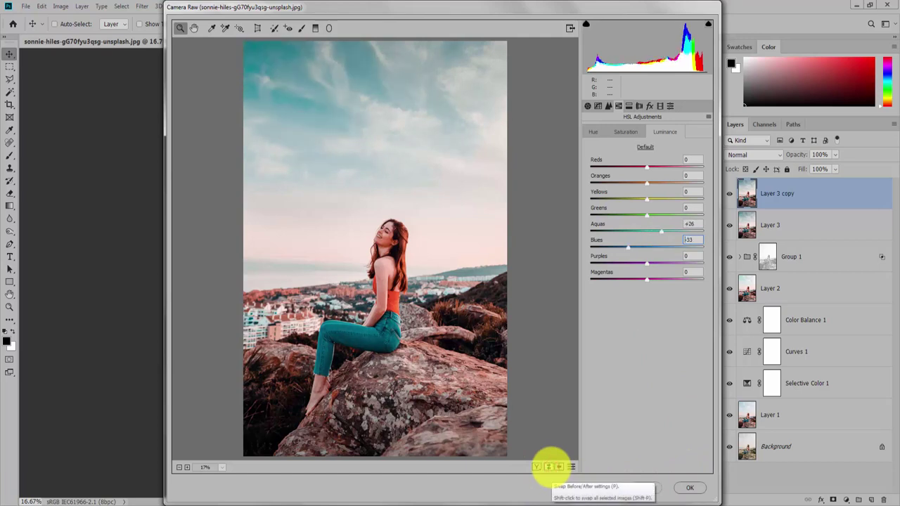
{"action": "left_click", "coordinate": [689, 488]}
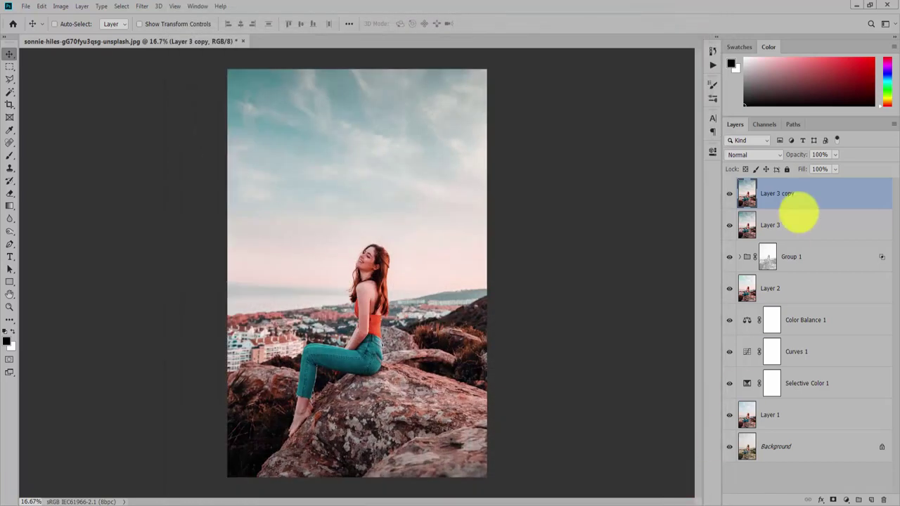
Give Layer 3 copy a black mask and paint the teal grade back into the sky and right horizon
{"action": "left_click", "coordinate": [832, 498], "text": "alt"}
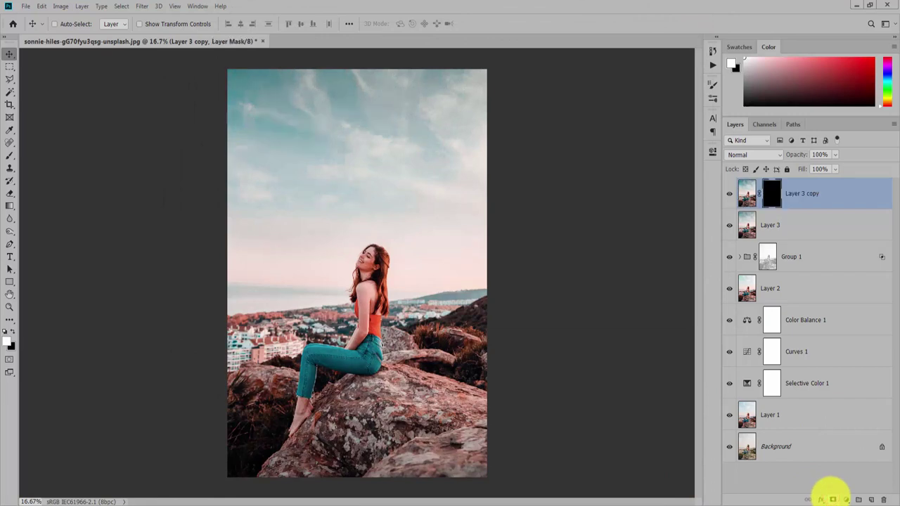
{"action": "key", "text": "b"}
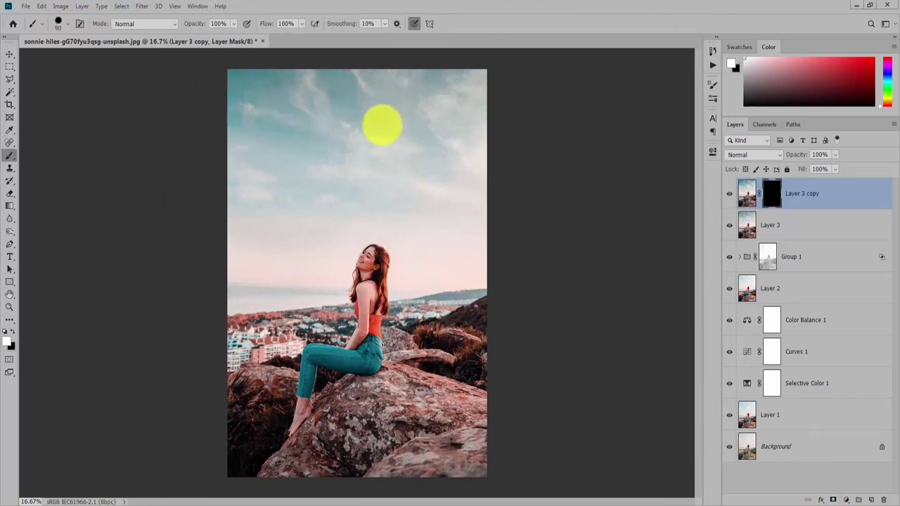
{"action": "key", "text": "bracketright"}
{"action": "key", "text": "bracketright"}
{"action": "key", "text": "bracketright"}
{"action": "key", "text": "bracketright"}
{"action": "key", "text": "bracketright"}
{"action": "left_click_drag", "start_coordinate": [232, 123], "coordinate": [321, 94]}
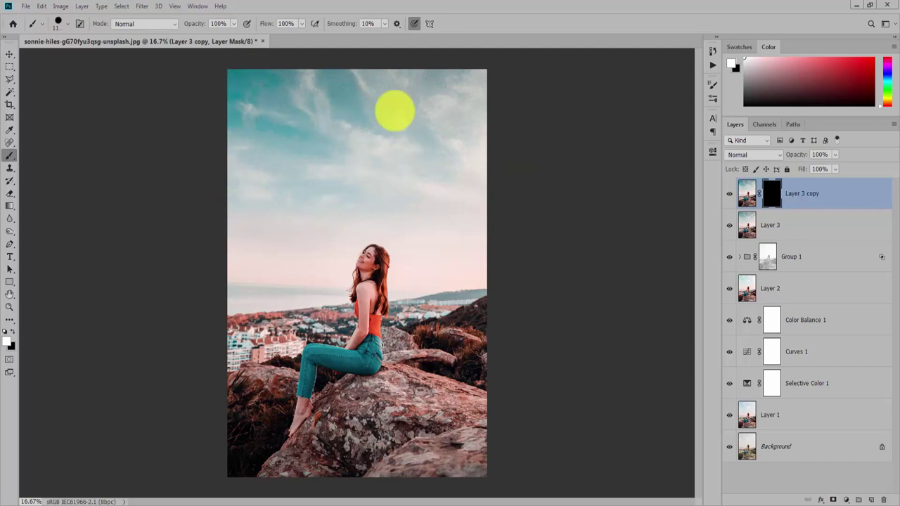
{"action": "left_click_drag", "start_coordinate": [403, 65], "coordinate": [316, 123]}
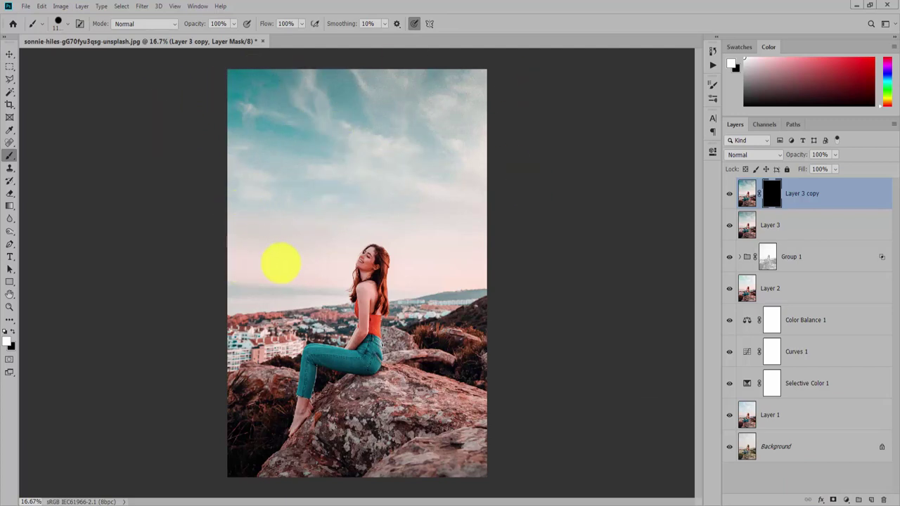
{"action": "key", "text": "bracketleft"}
{"action": "key", "text": "bracketleft"}
{"action": "key", "text": "bracketleft"}
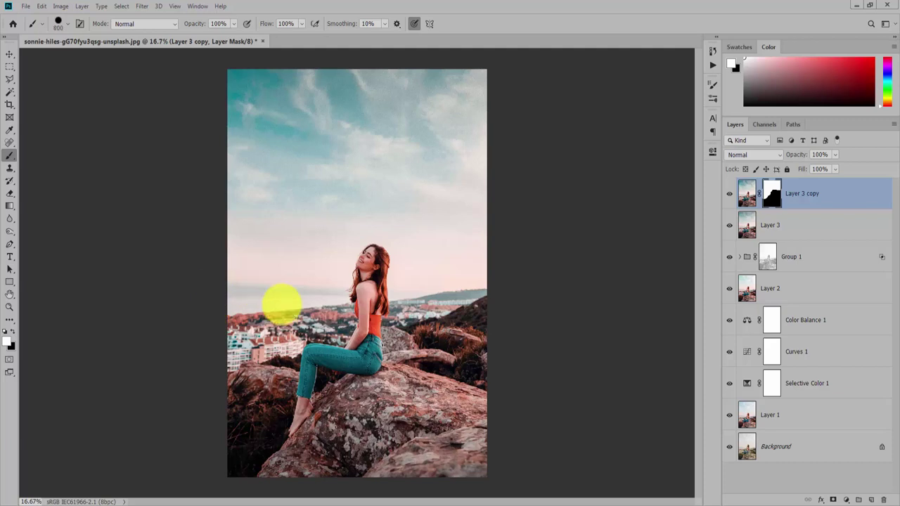
{"action": "key", "text": "bracketleft"}
{"action": "key", "text": "bracketleft"}
{"action": "key", "text": "bracketleft"}
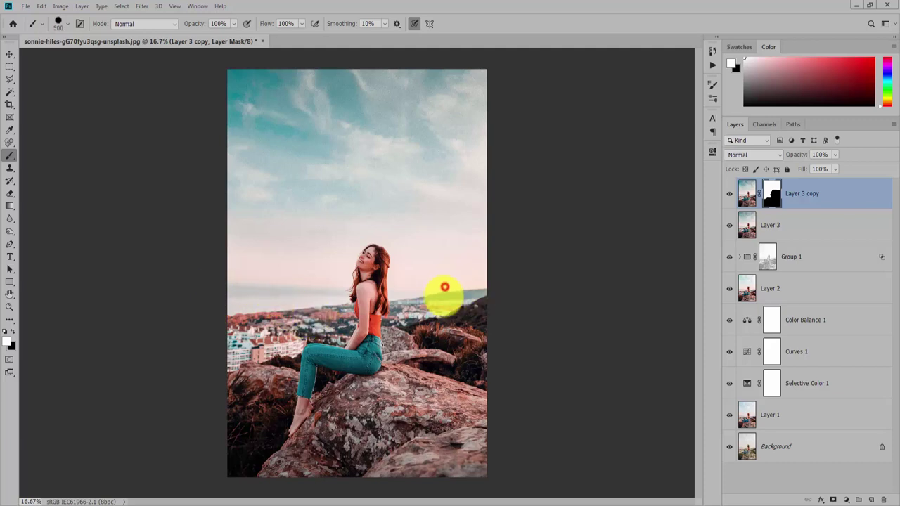
{"action": "left_click_drag", "start_coordinate": [445, 287], "coordinate": [421, 305]}
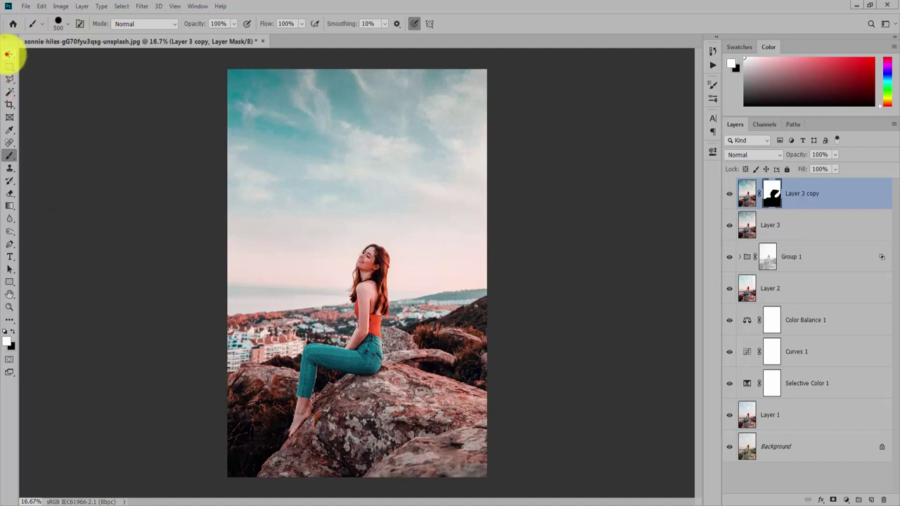
{"action": "left_click", "coordinate": [7, 54]}
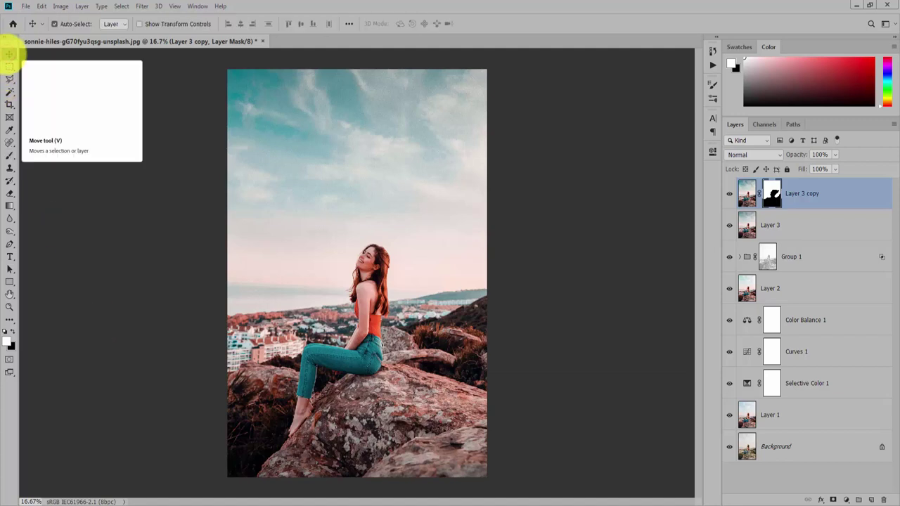
Stamp visible layers into Layer 4 and group Layer 3 copy through Layer 1 into hidden Group 2
{"action": "key", "text": "ctrl+shift+alt+e"}
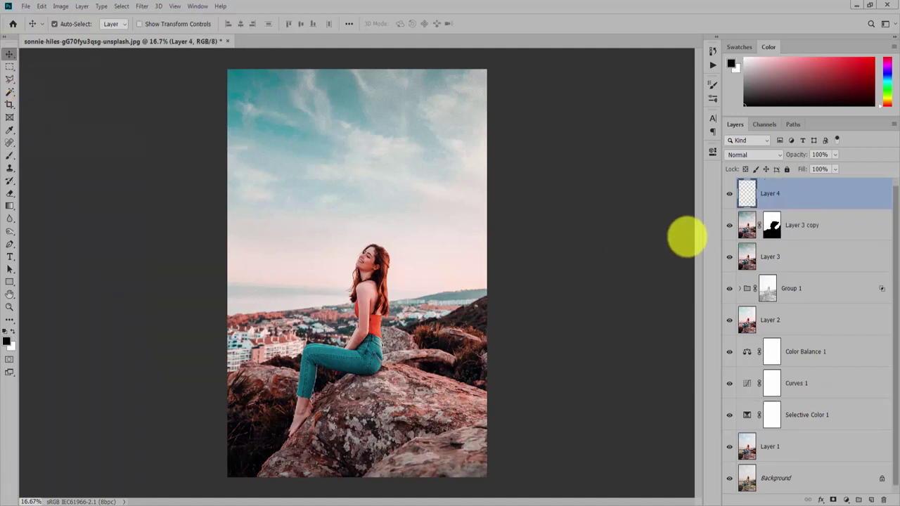
{"action": "left_click", "coordinate": [841, 229]}
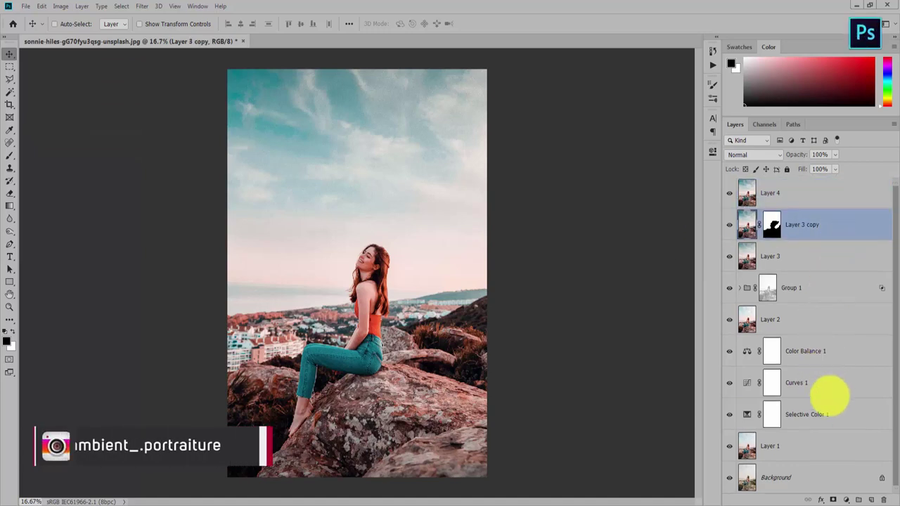
{"action": "left_click", "coordinate": [833, 439], "text": "shift"}
{"action": "key", "text": "ctrl+g"}
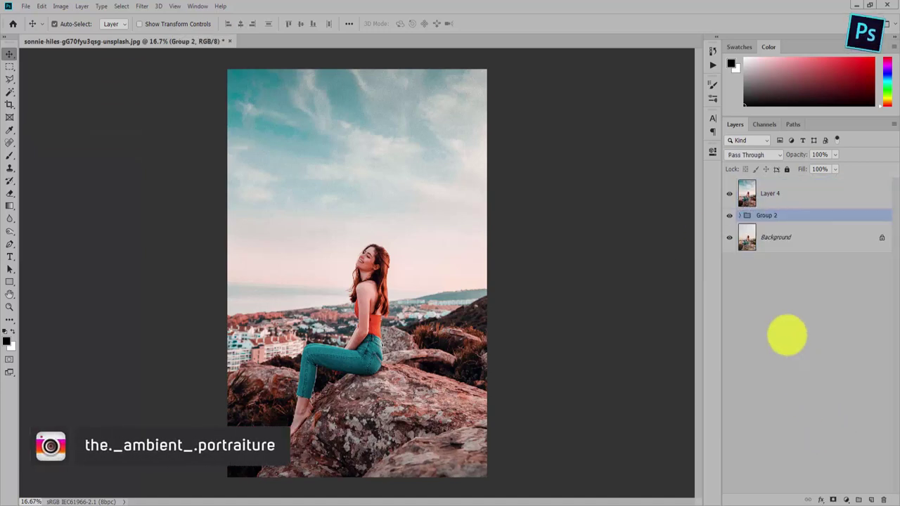
{"action": "left_click", "coordinate": [730, 215]}
Toggle Layer 4 to compare with the original photo, then select Layer 4
{"action": "left_click", "coordinate": [728, 194]}
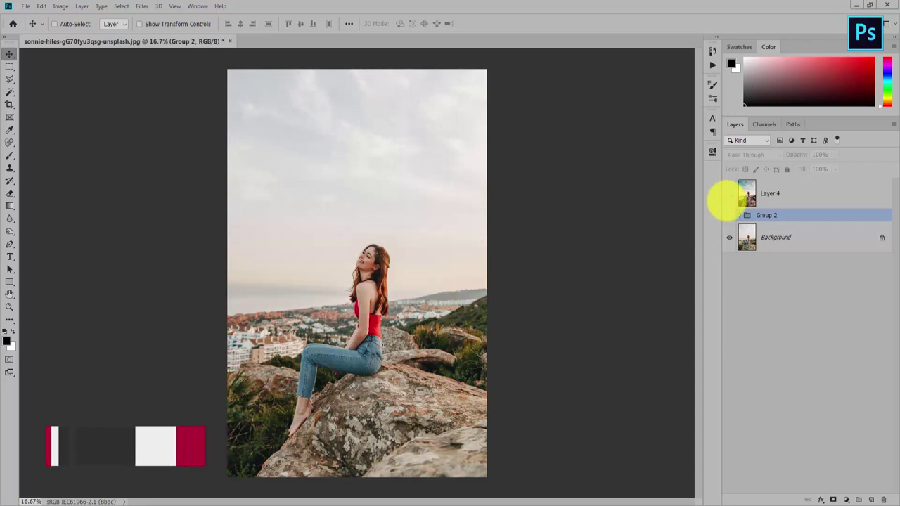
{"action": "left_click", "coordinate": [728, 196]}
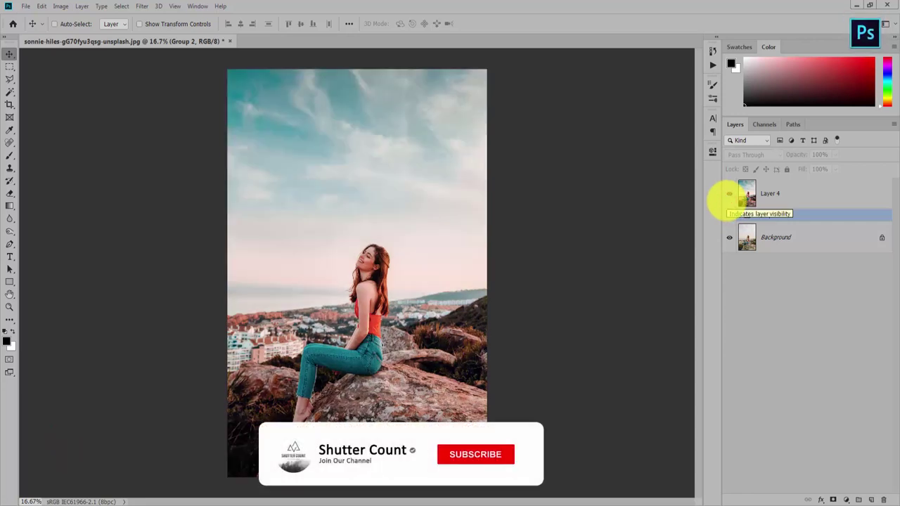
{"action": "left_click", "coordinate": [728, 195]}
{"action": "left_click", "coordinate": [728, 195]}
{"action": "left_click", "coordinate": [799, 193]}
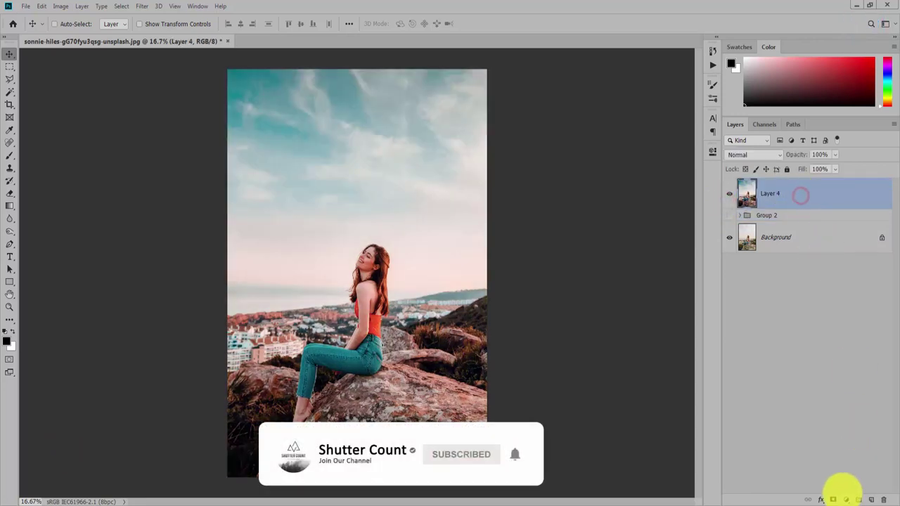
{"action": "left_click", "coordinate": [846, 500]}
Add a Vibrance adjustment layer above Layer 4 with Vibrance +14 and Saturation -10
{"action": "left_click", "coordinate": [846, 399]}
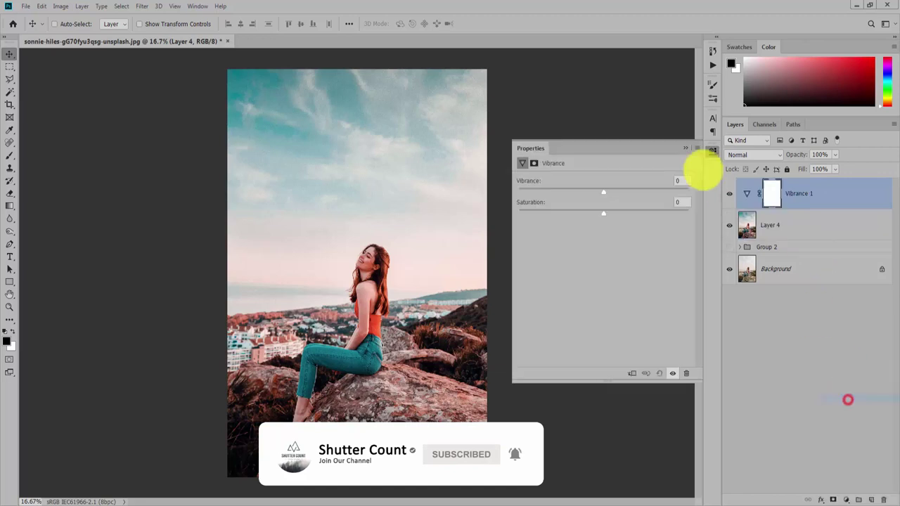
{"action": "left_click", "coordinate": [679, 181]}
{"action": "type", "text": "14"}
{"action": "left_click", "coordinate": [683, 201]}
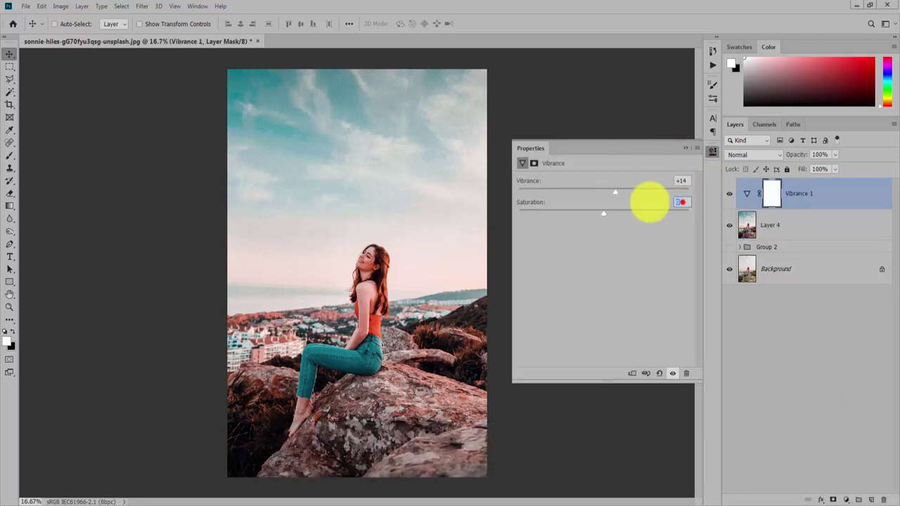
{"action": "type", "text": "-14"}
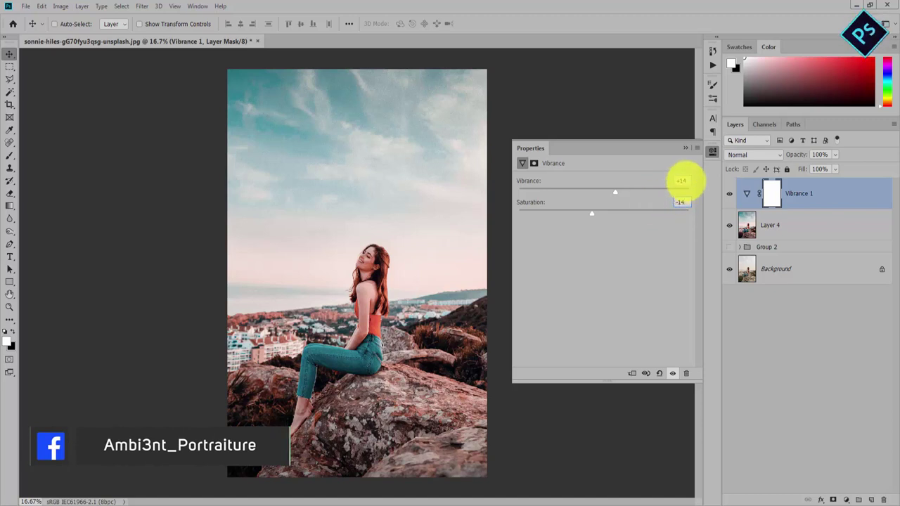
{"action": "left_click", "coordinate": [681, 202]}
{"action": "type", "text": "-10"}
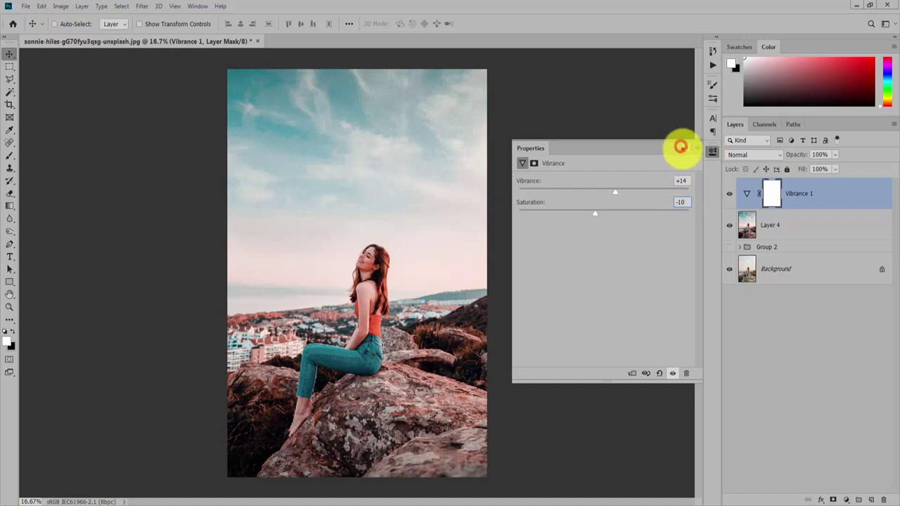
{"action": "left_click", "coordinate": [713, 151]}
{"action": "key", "text": "ctrl+minus"}
Toggle Vibrance 1 on and off to compare its effect on the portrait
{"action": "left_click", "coordinate": [727, 196]}
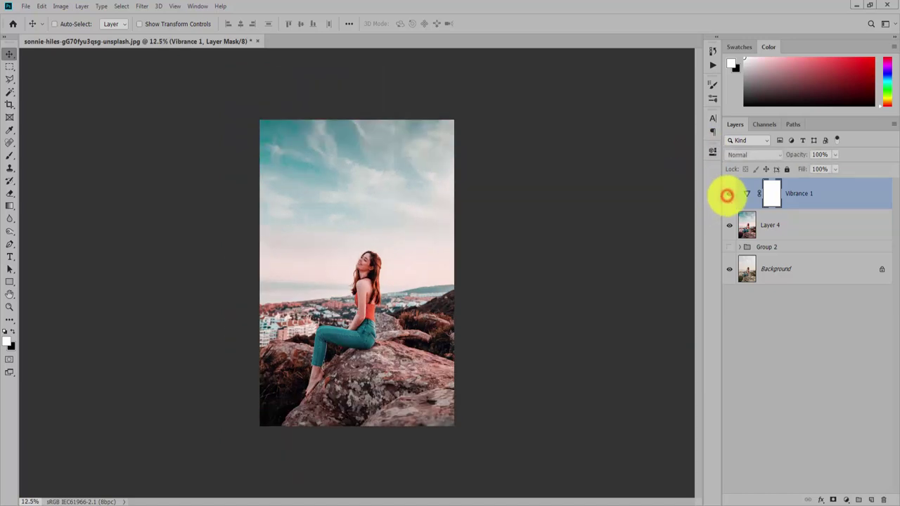
{"action": "key", "text": "ctrl+plus"}
{"action": "key", "text": "ctrl+minus"}
{"action": "left_click", "coordinate": [728, 196]}
{"action": "left_click", "coordinate": [728, 196]}
{"action": "left_click", "coordinate": [727, 196]}
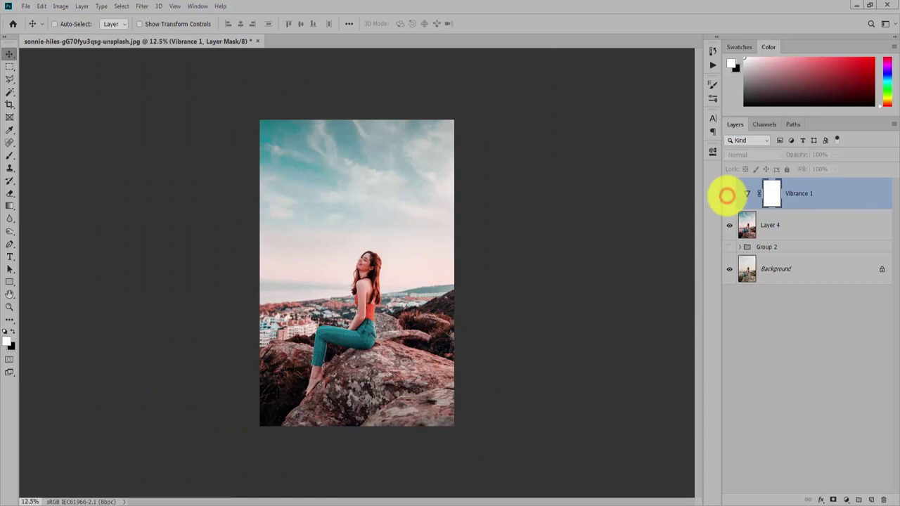
{"action": "left_click", "coordinate": [727, 196]}
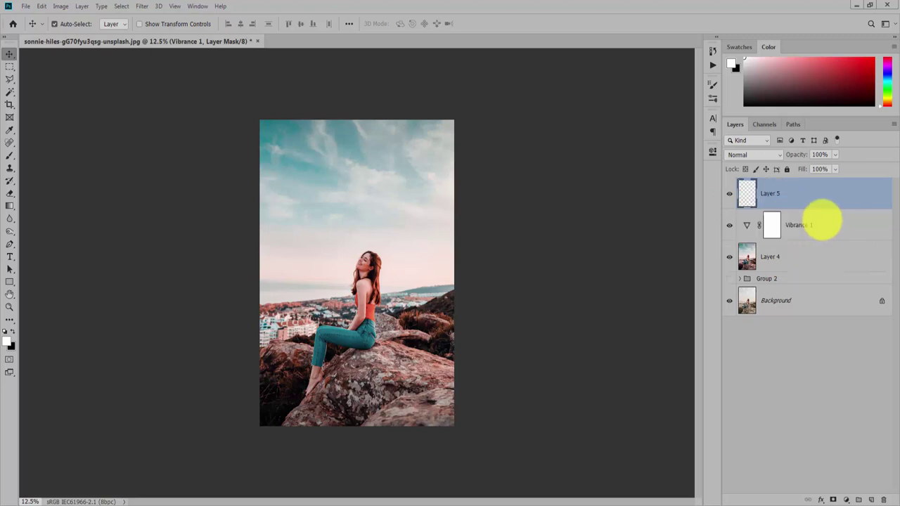
Stamp the grade into Layer 5 and group Vibrance 1 through Group 2 into hidden Group 3
{"action": "key", "text": "ctrl+shift+alt+e"}
{"action": "left_click", "coordinate": [822, 221]}
{"action": "left_click", "coordinate": [802, 279], "text": "shift"}
{"action": "key", "text": "ctrl+g"}
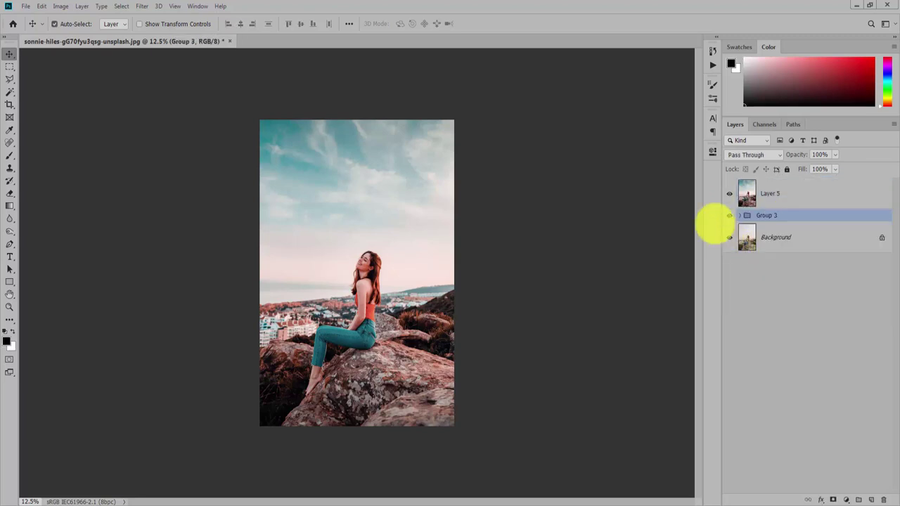
{"action": "left_click", "coordinate": [727, 214]}
{"action": "left_click", "coordinate": [727, 196]}
{"action": "left_click", "coordinate": [727, 195]}
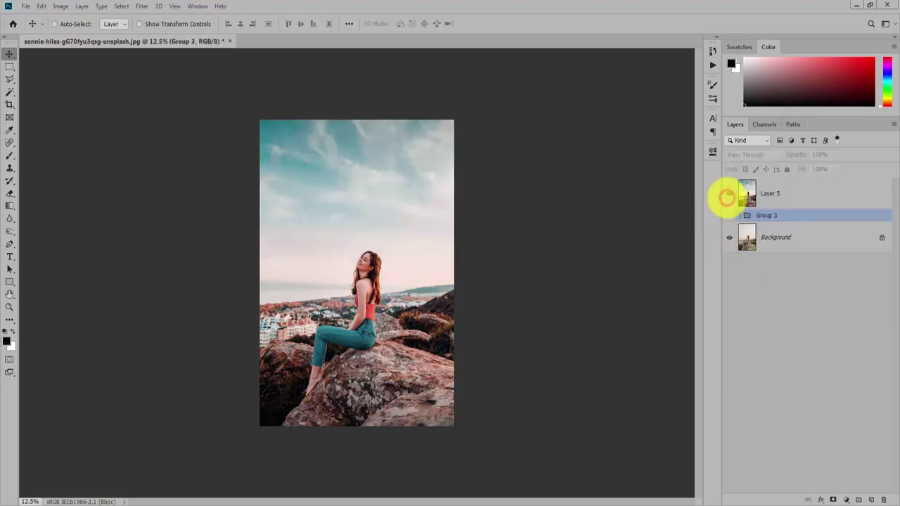